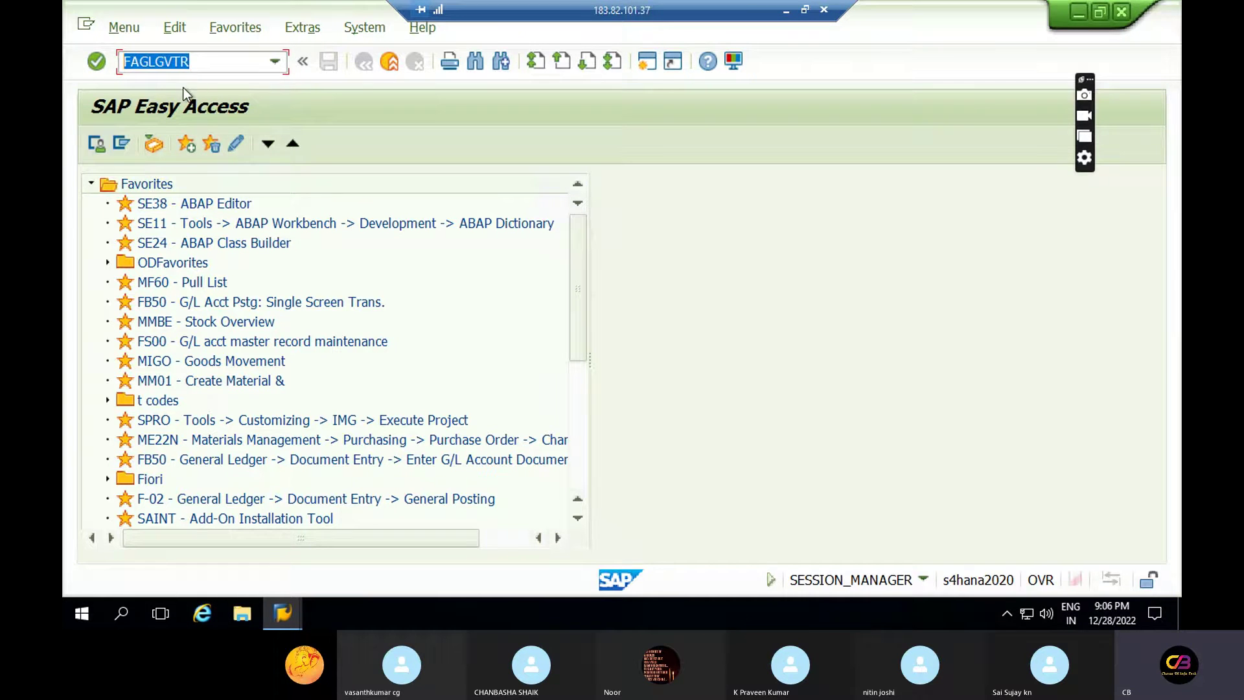
Open the Balance Carryforward transaction FAGLGVTR
click(200, 61)
drag(200, 61, 122, 71)
click(122, 71)
key(Return)
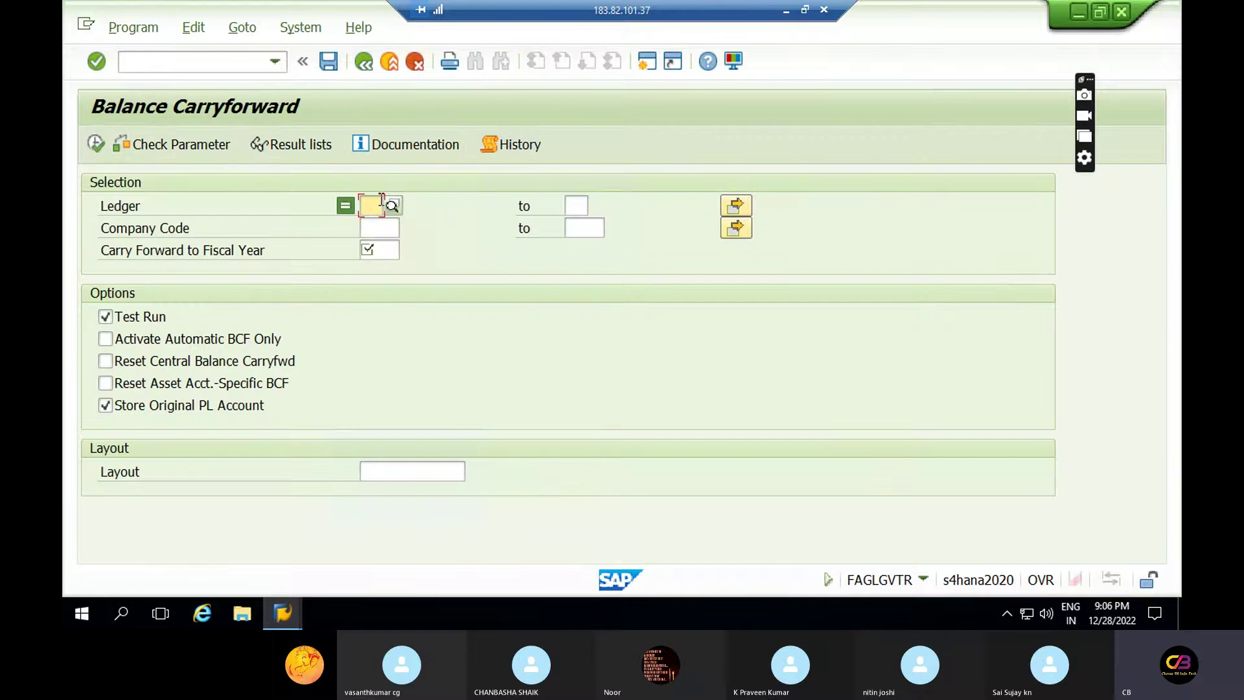
Enter ledger 0L, company code 2001 and carry-forward fiscal year 2023
text(0L)
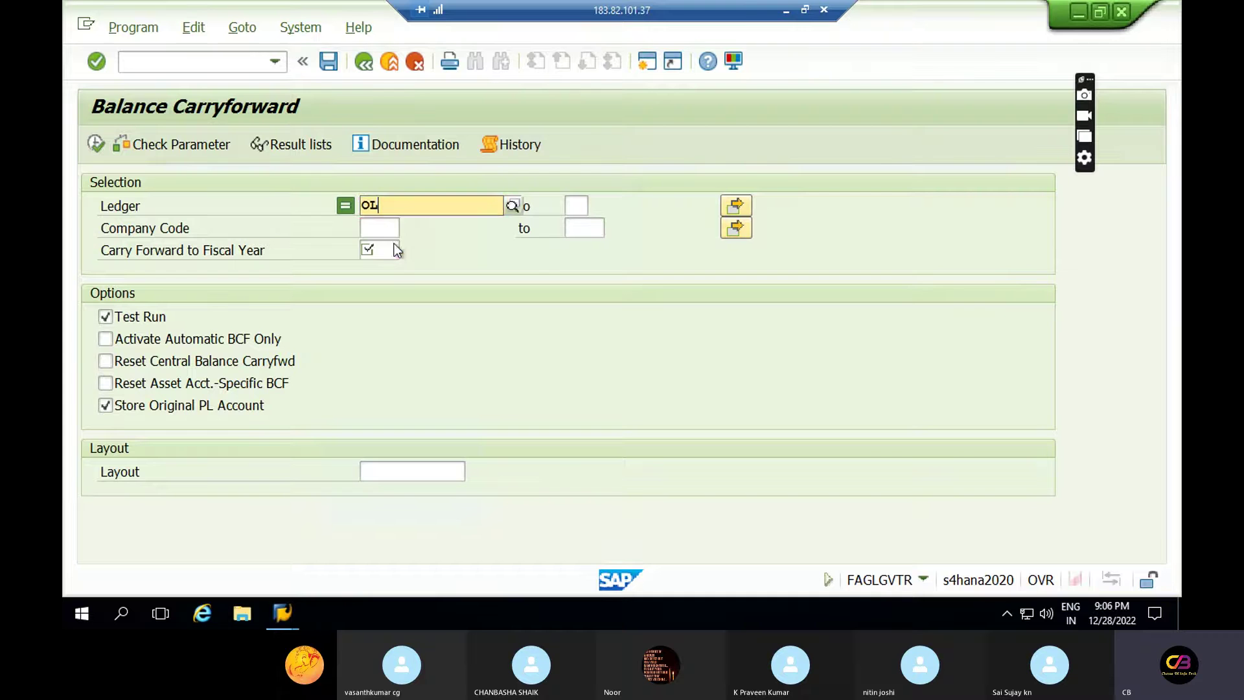
click(376, 243)
click(378, 229)
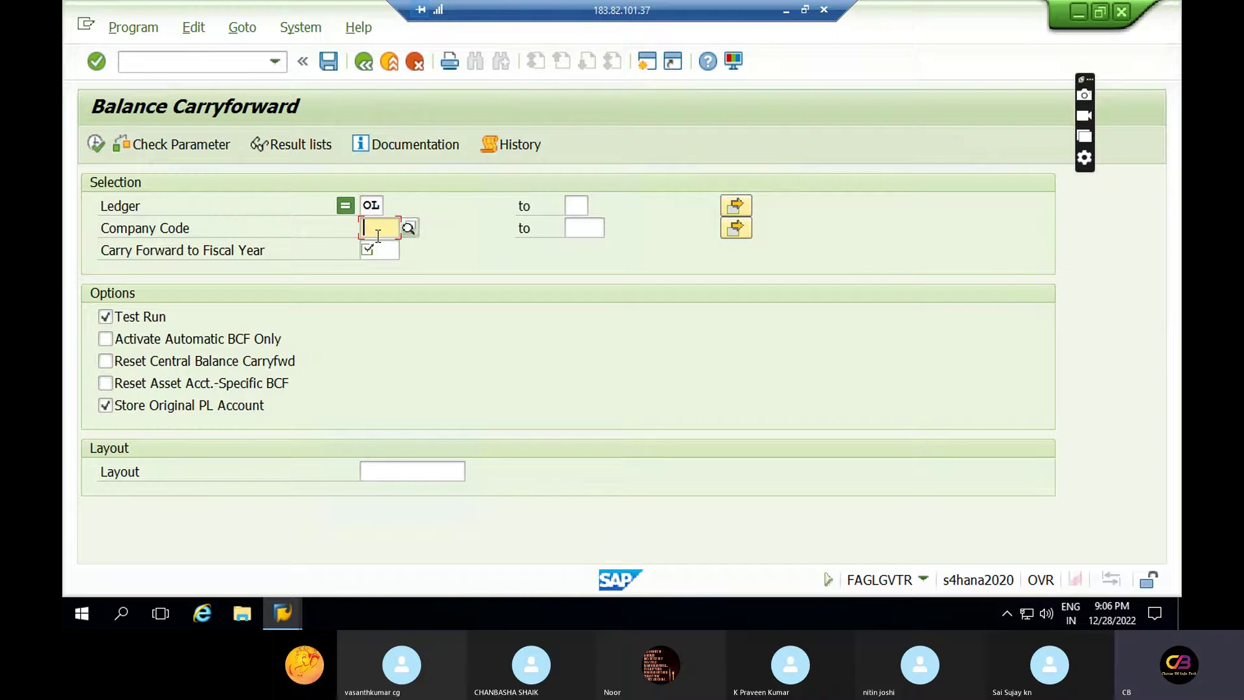
click(384, 248)
text(202)
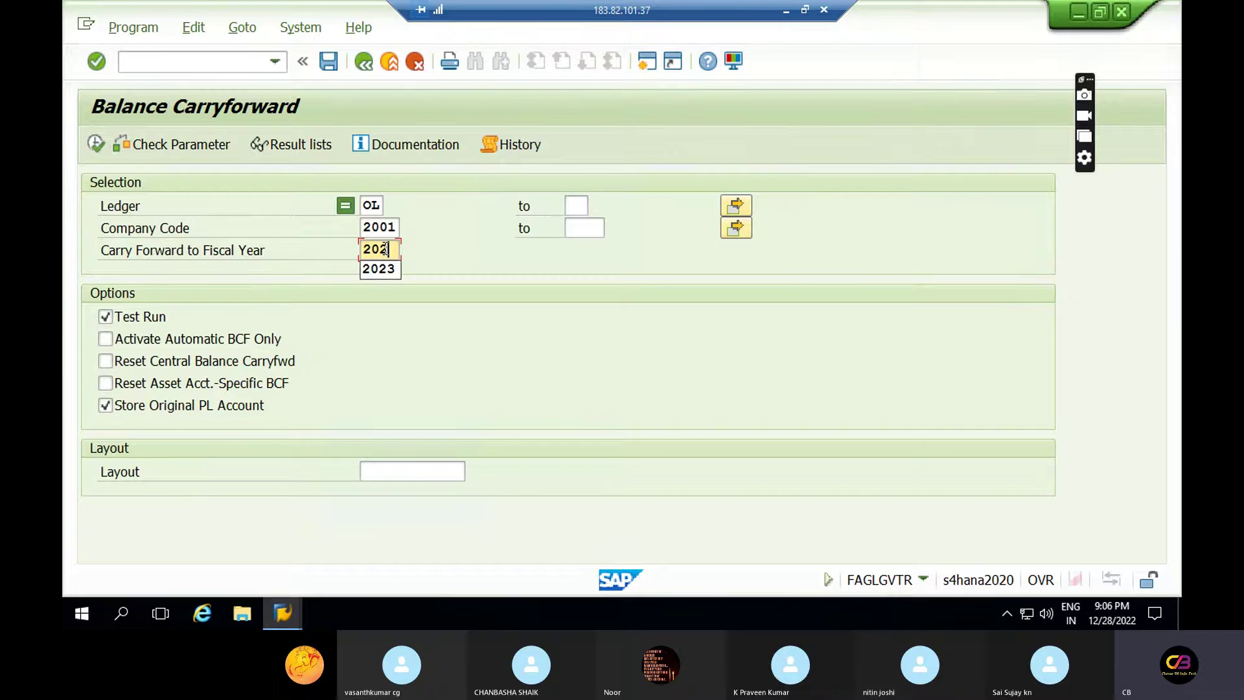
text(3)
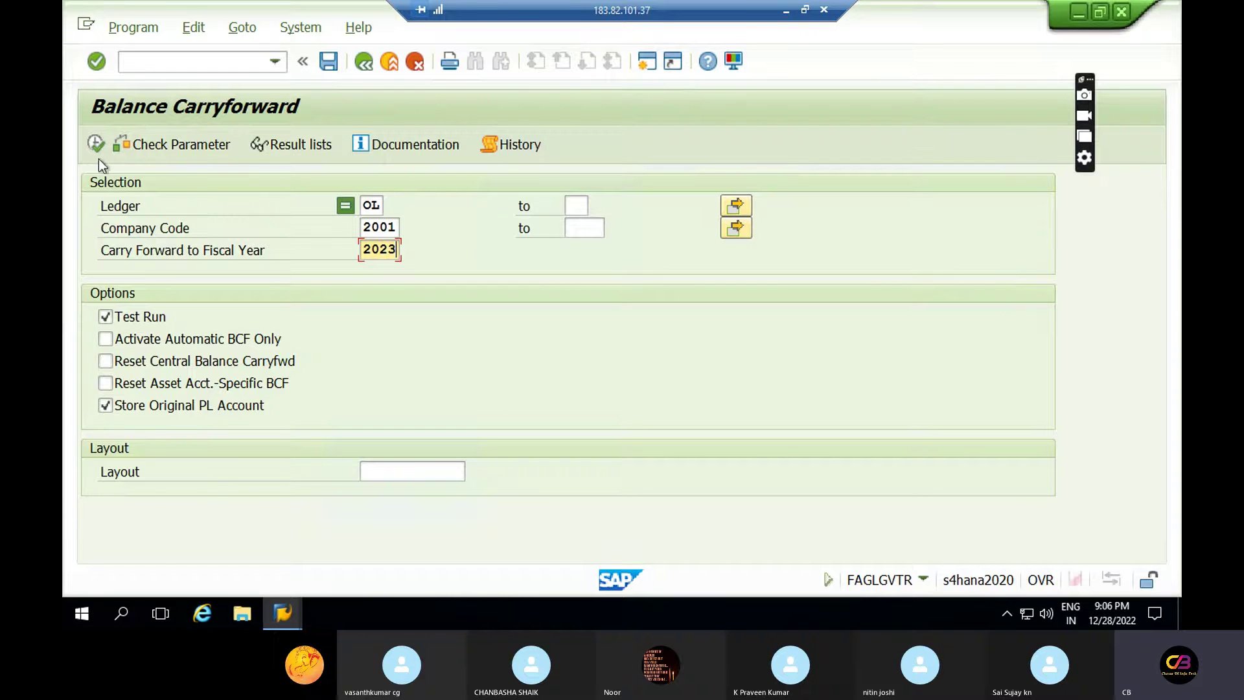
Run the test, accept the Run 54 warning, and schedule it as an immediate background job
click(94, 142)
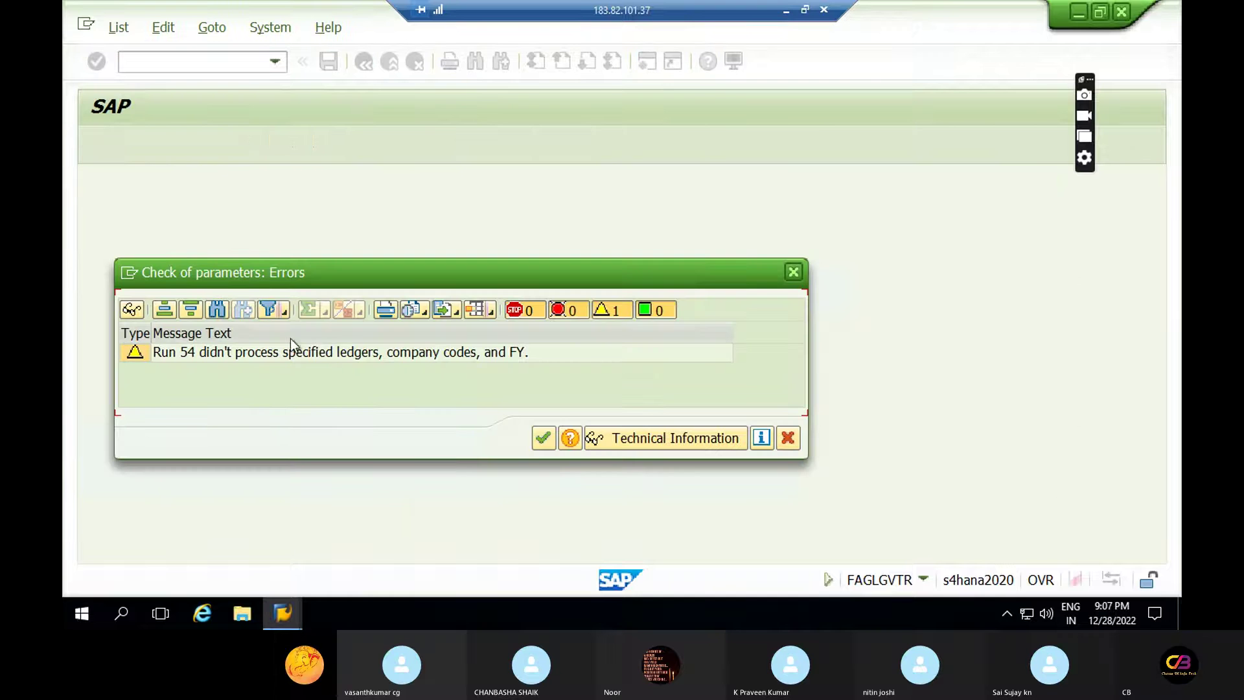
click(543, 438)
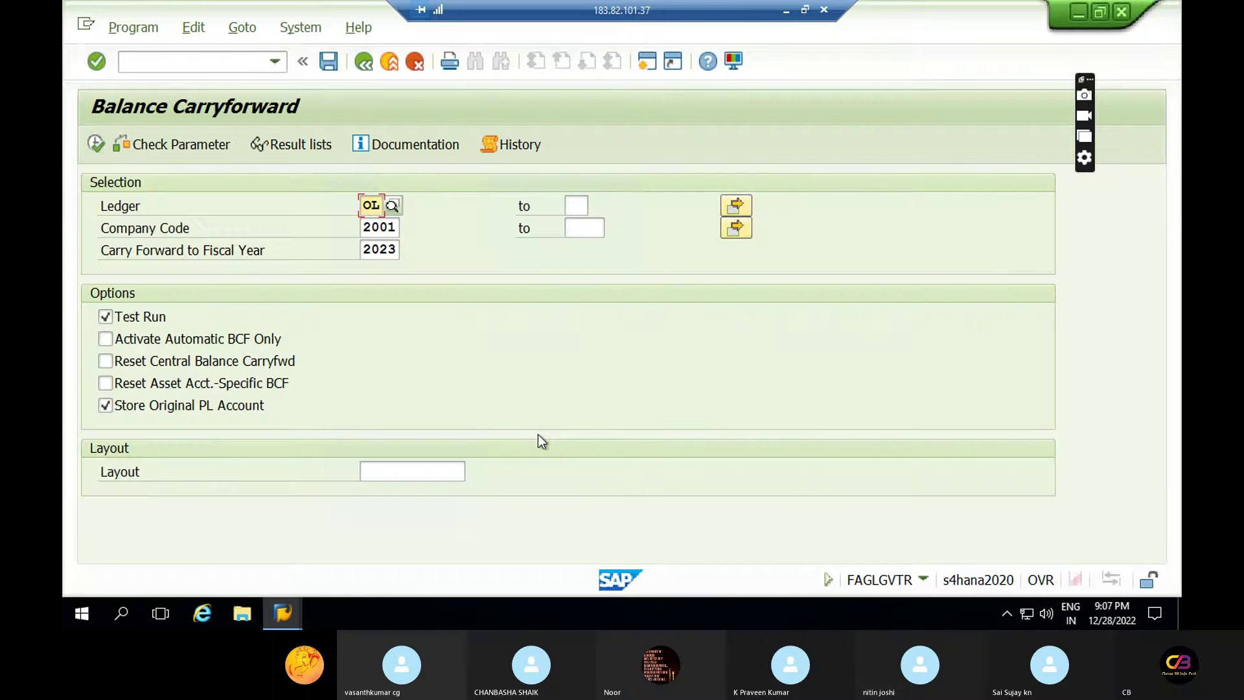
click(123, 30)
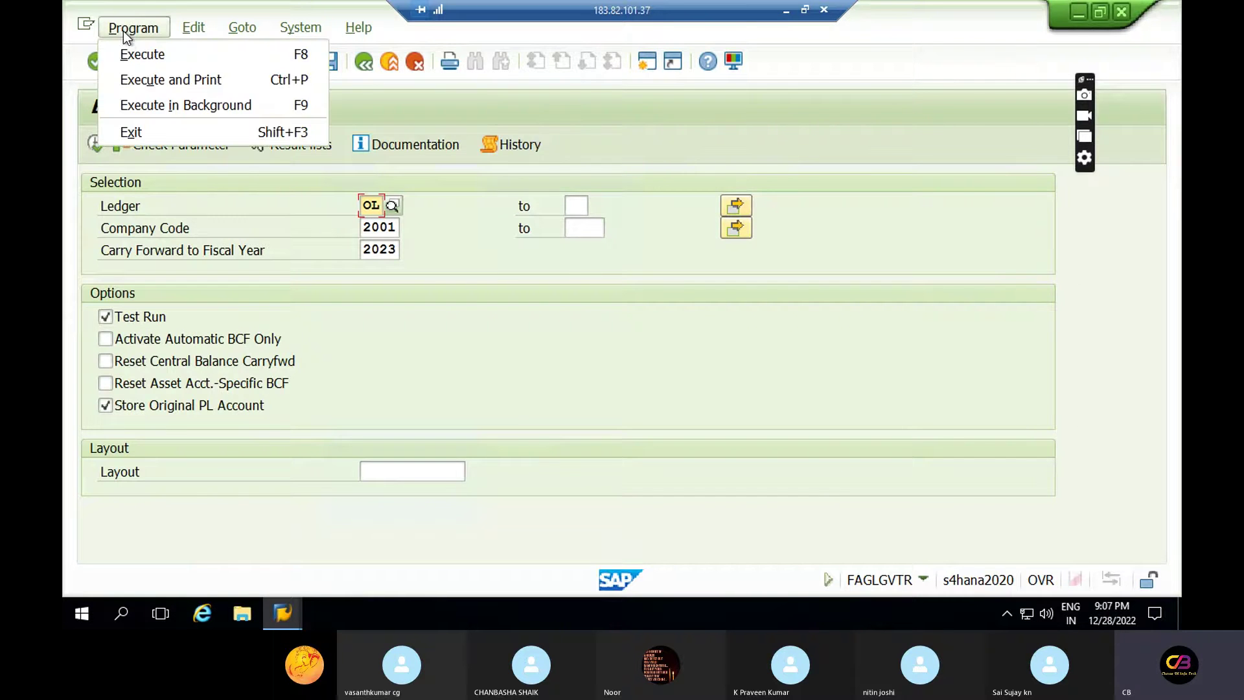
click(178, 106)
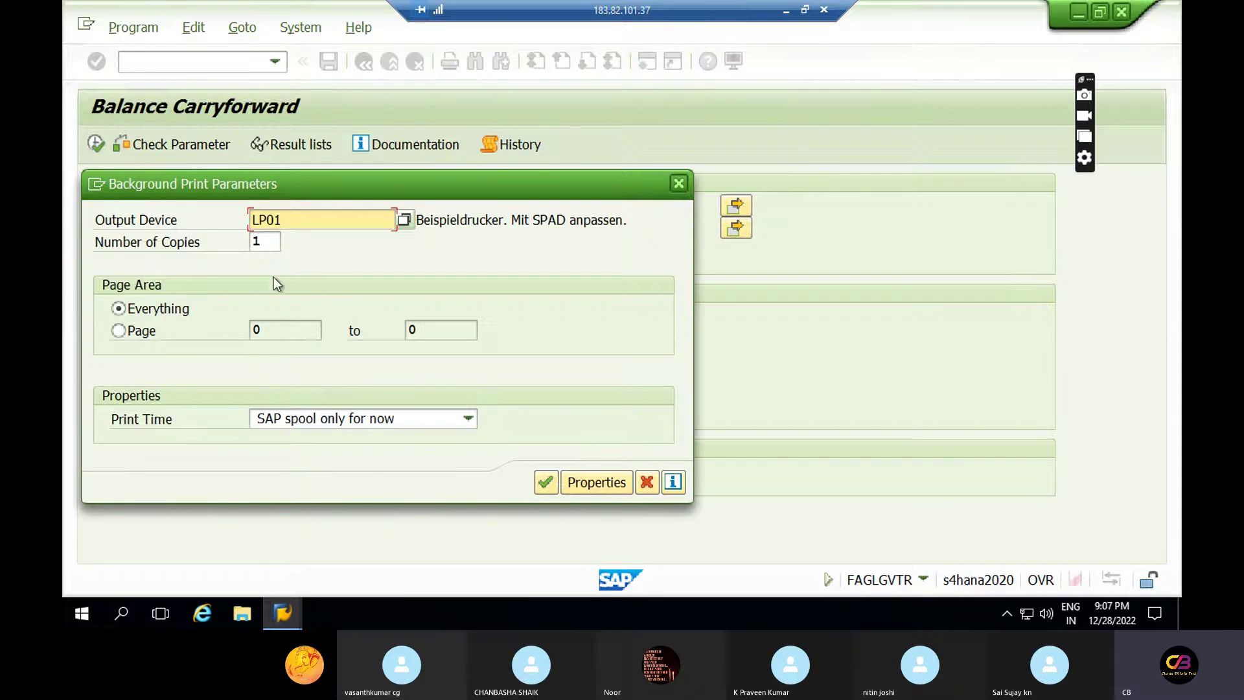
click(545, 483)
click(176, 138)
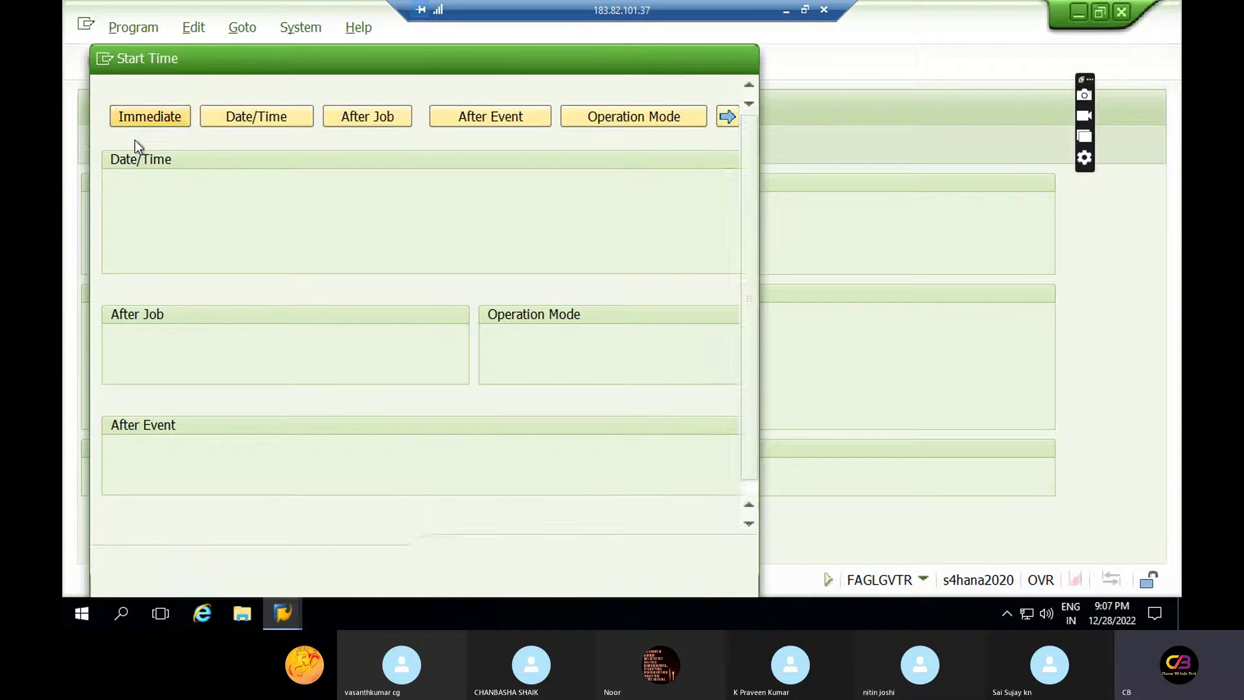
click(536, 575)
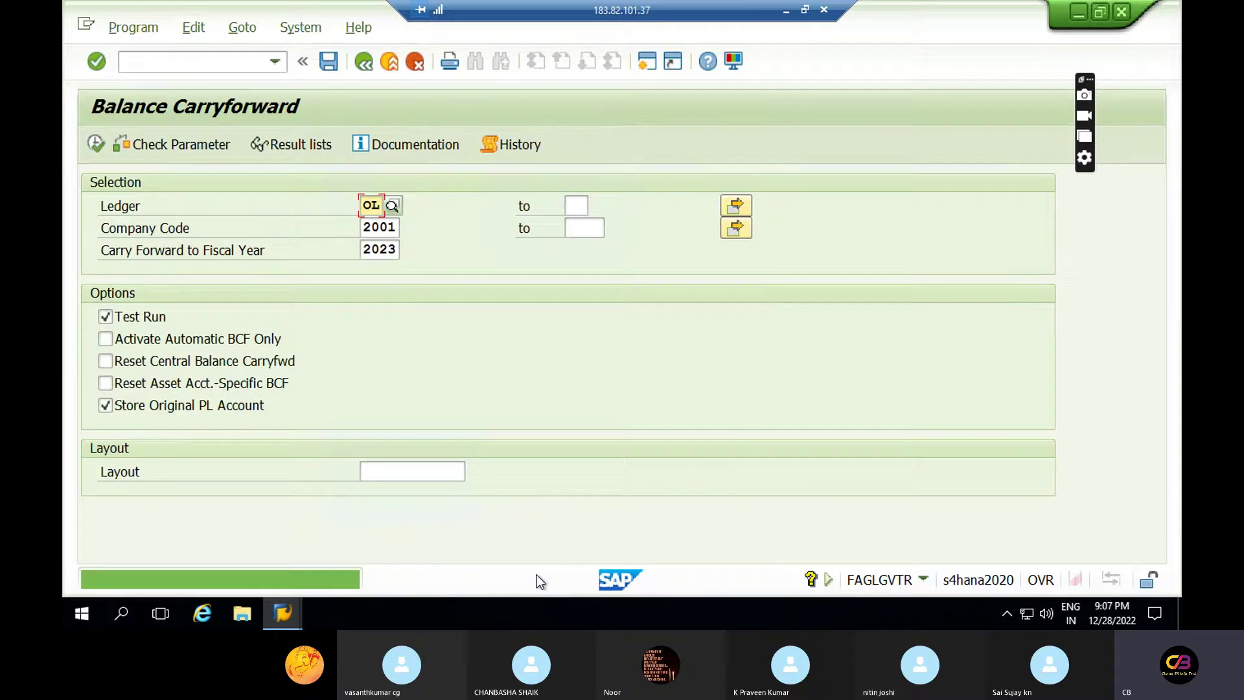
In a new session, list background jobs in SM37
click(642, 64)
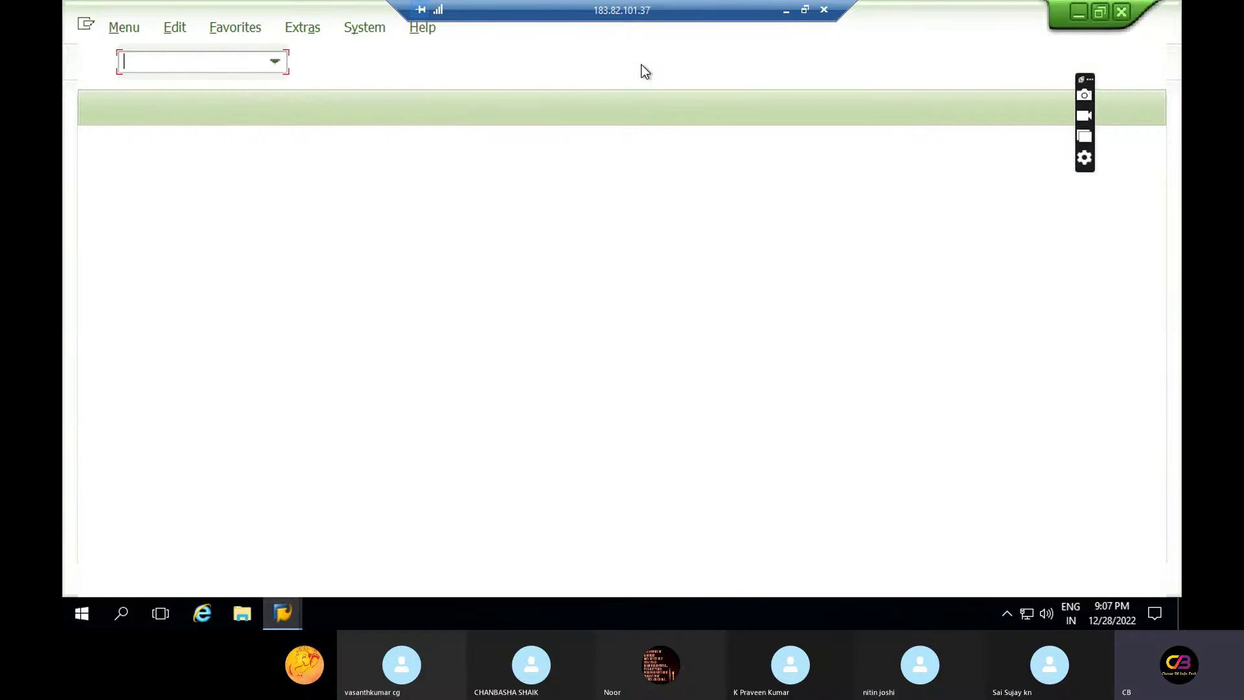
text(Sm)
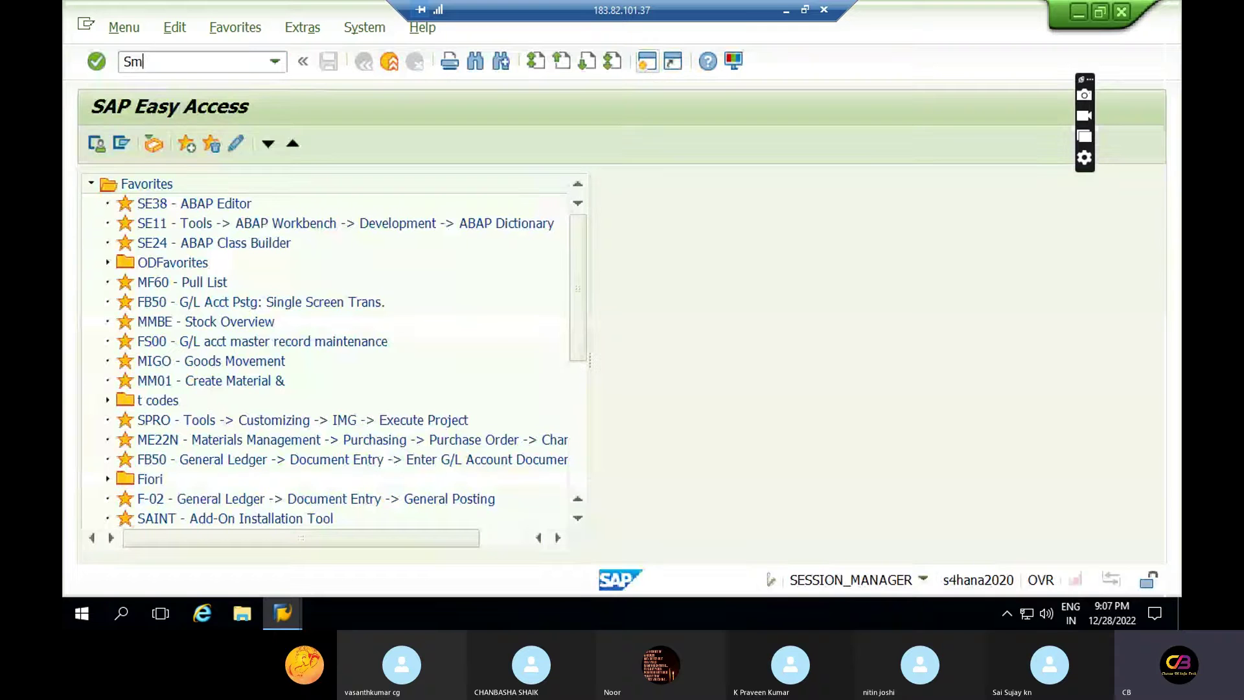
text(e7)
key(Return)
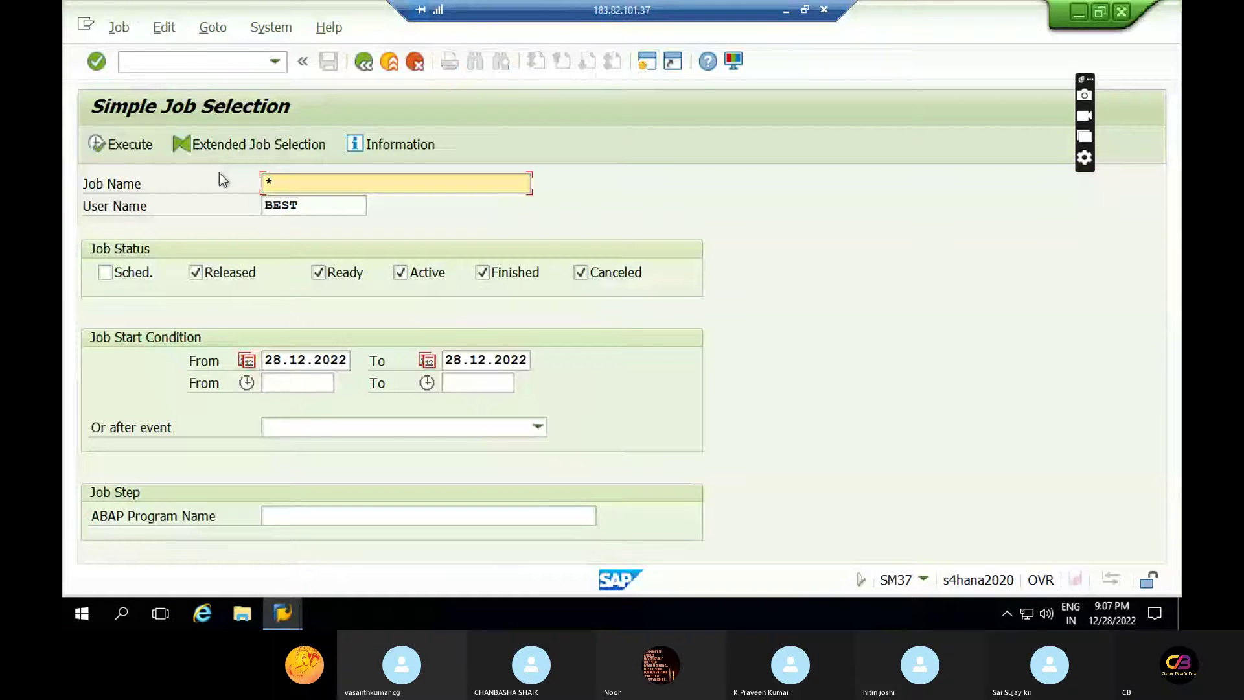
click(99, 144)
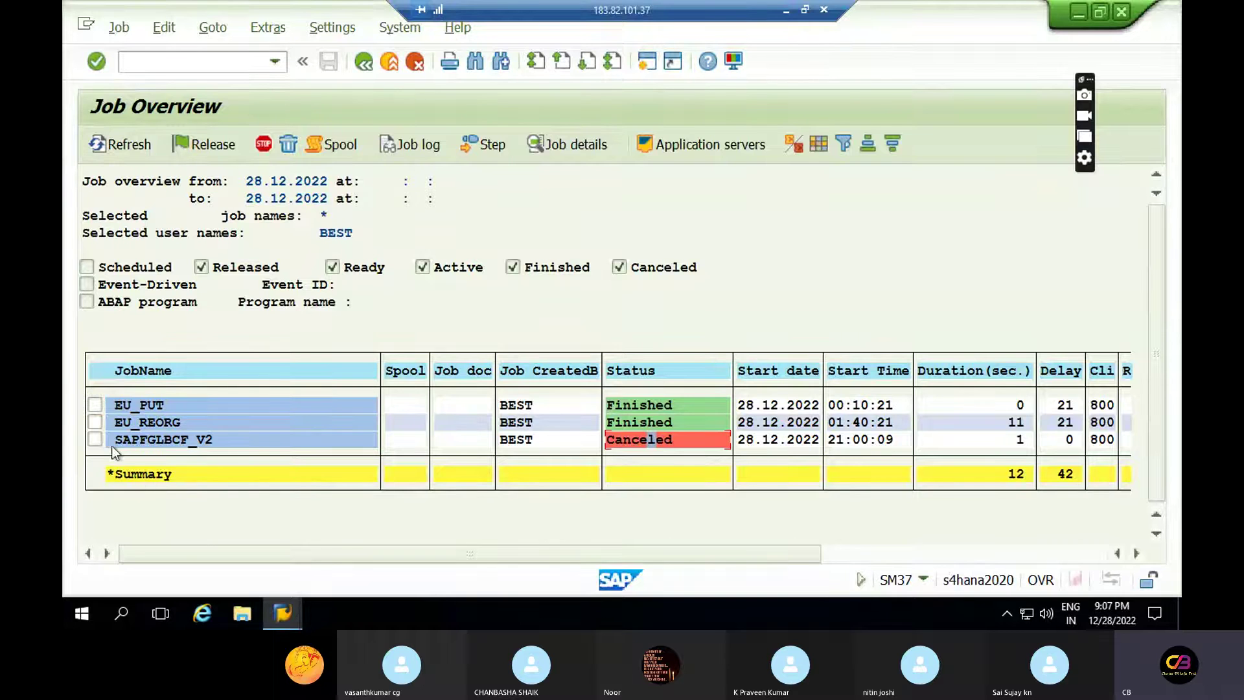
Review the SAPFGLBCF_V2 job details and read the Run 55 message in its job log
click(96, 439)
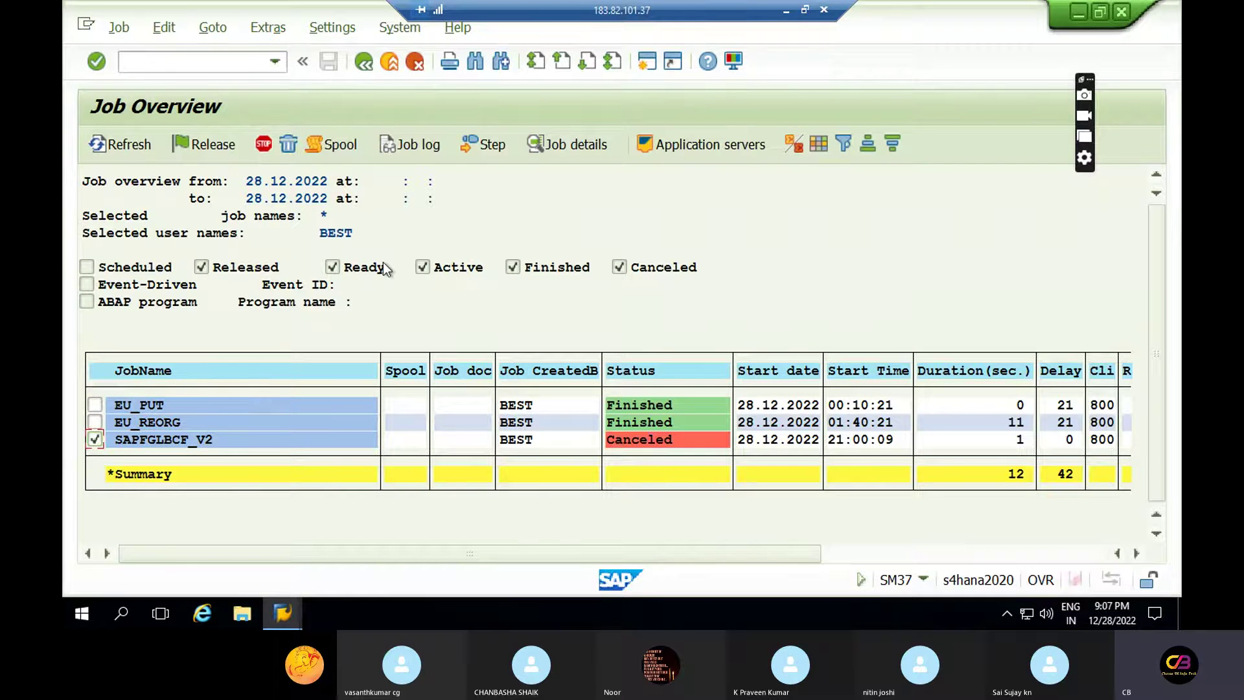
click(535, 143)
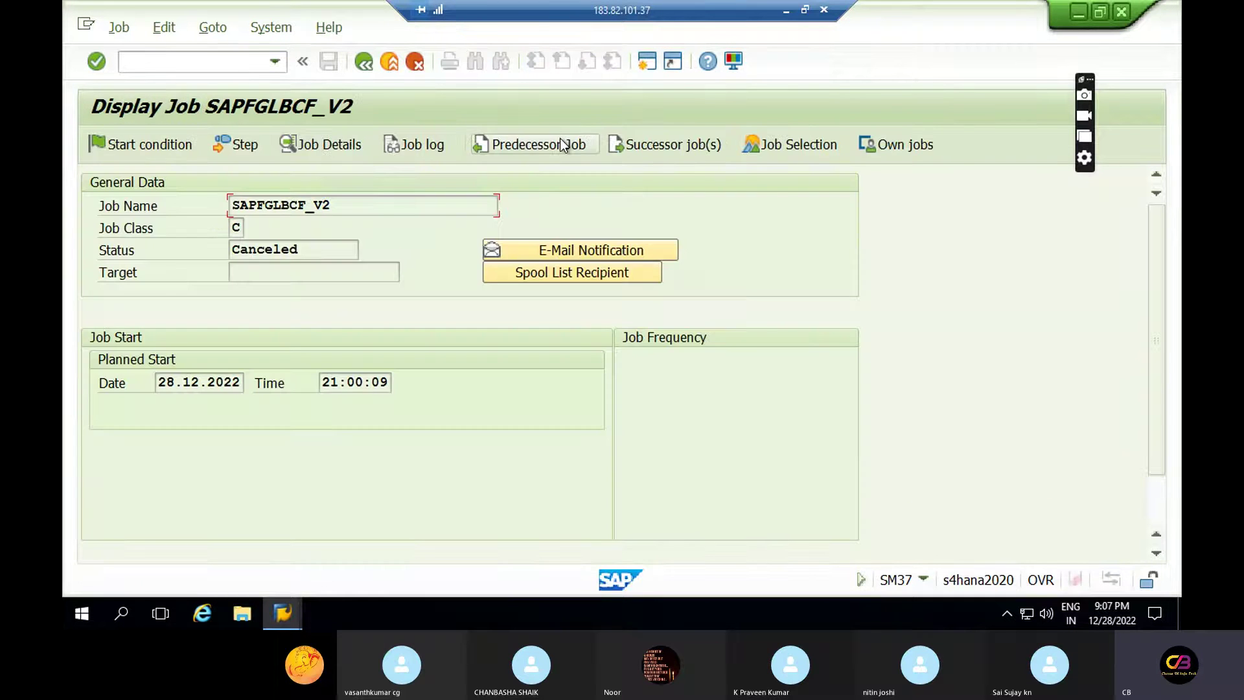
click(364, 70)
click(429, 141)
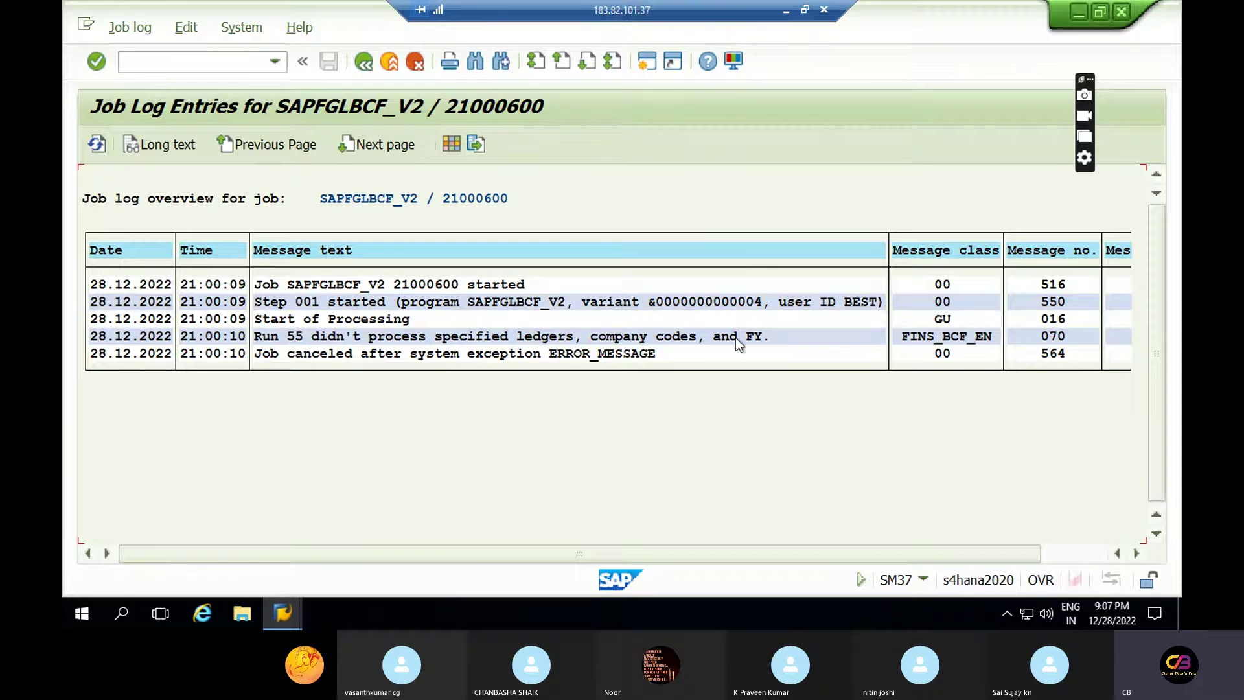
double_click(853, 332)
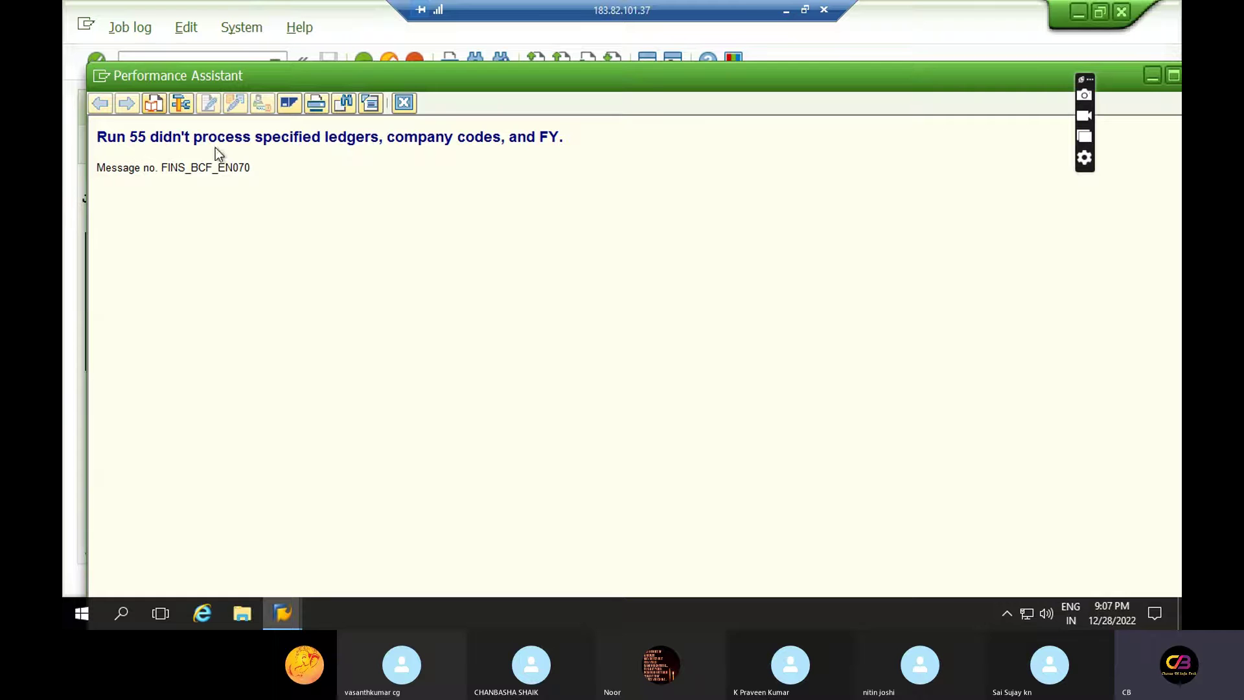
click(404, 103)
Return to Balance Carryforward and clear the ledger value 0L
click(368, 61)
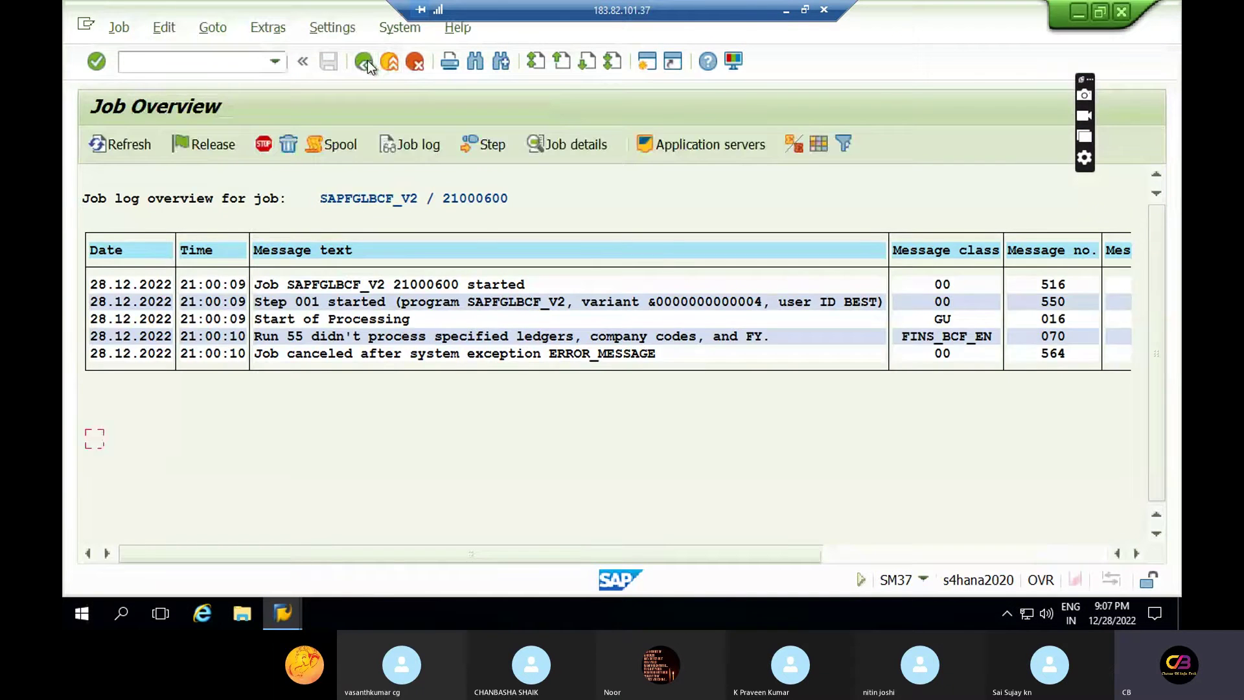
key(alt+Tab)
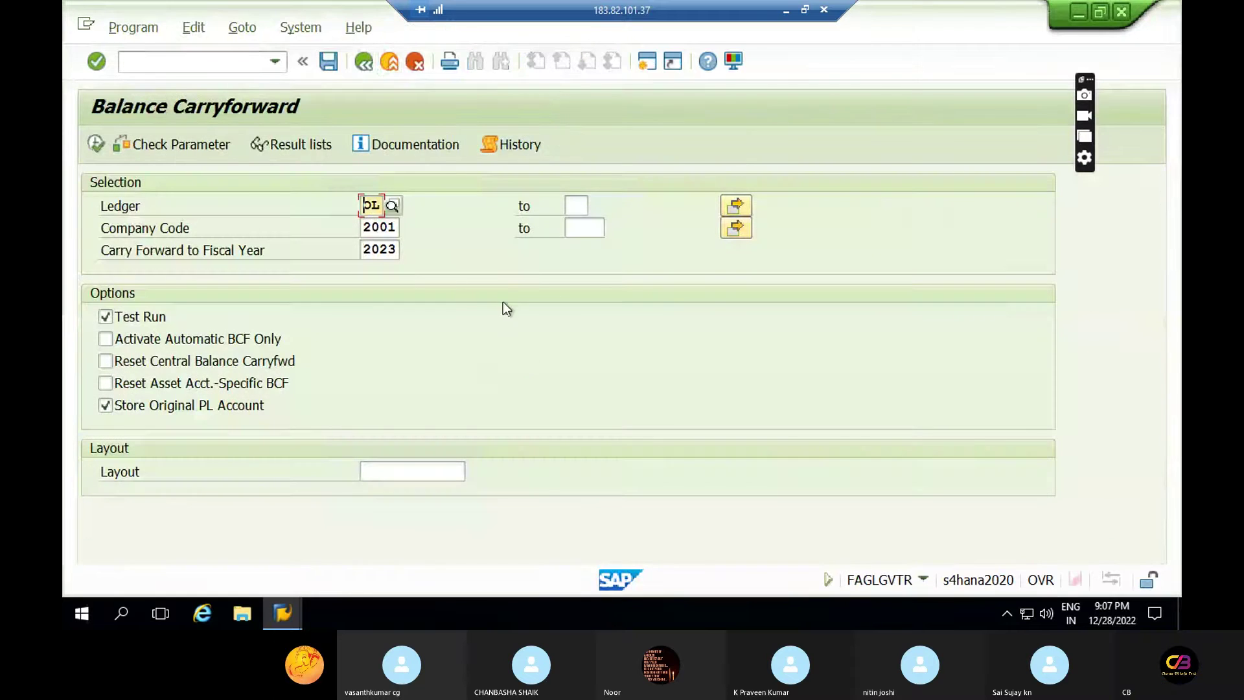
drag(381, 204, 313, 200)
key(Delete)
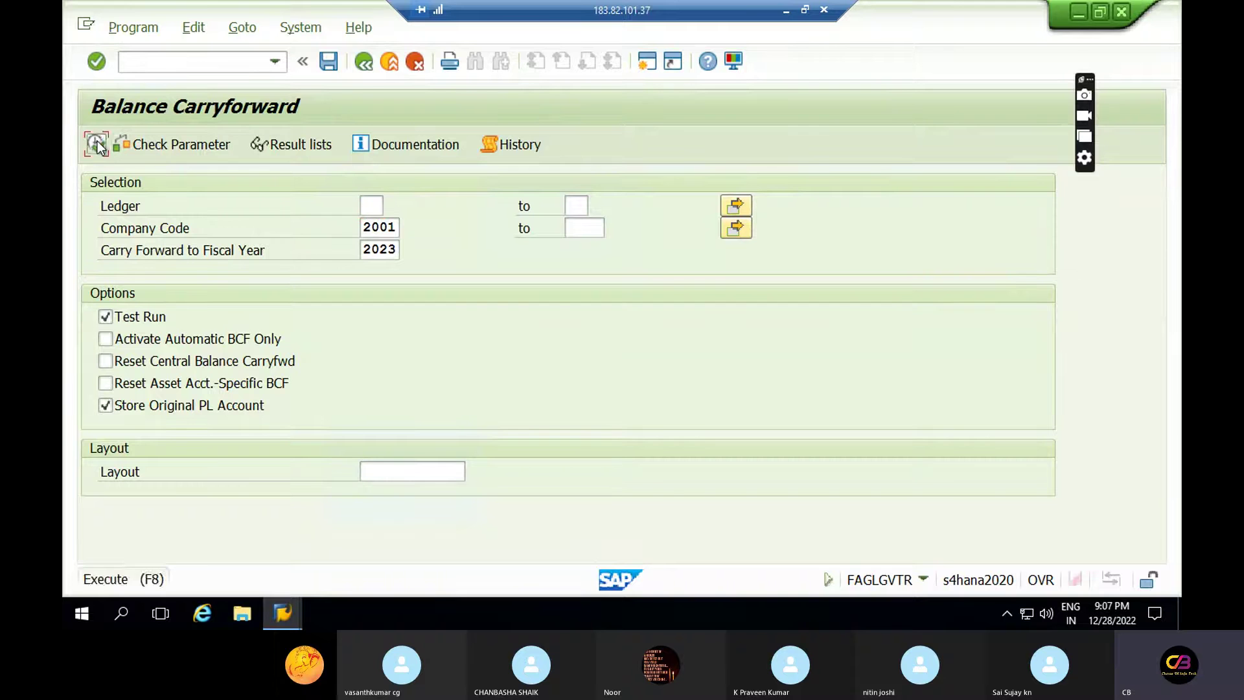
Rerun the test and read the 'Currency type 10 not used by company code 2001' error
click(98, 141)
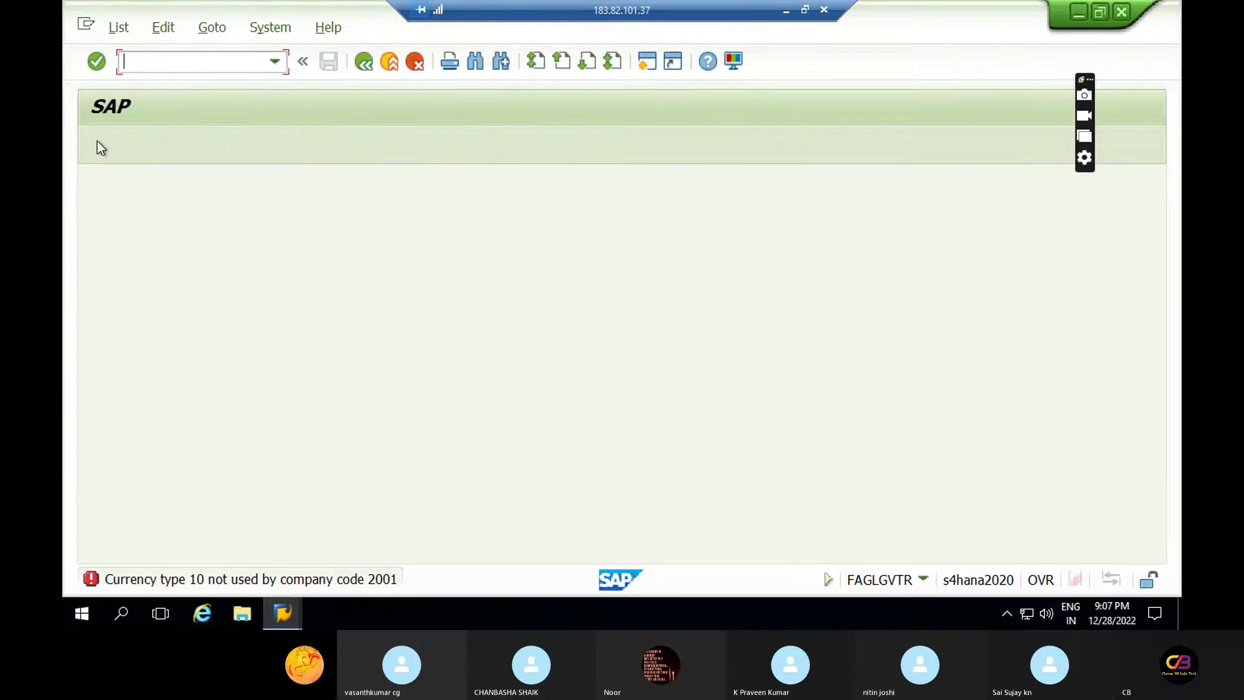
double_click(223, 584)
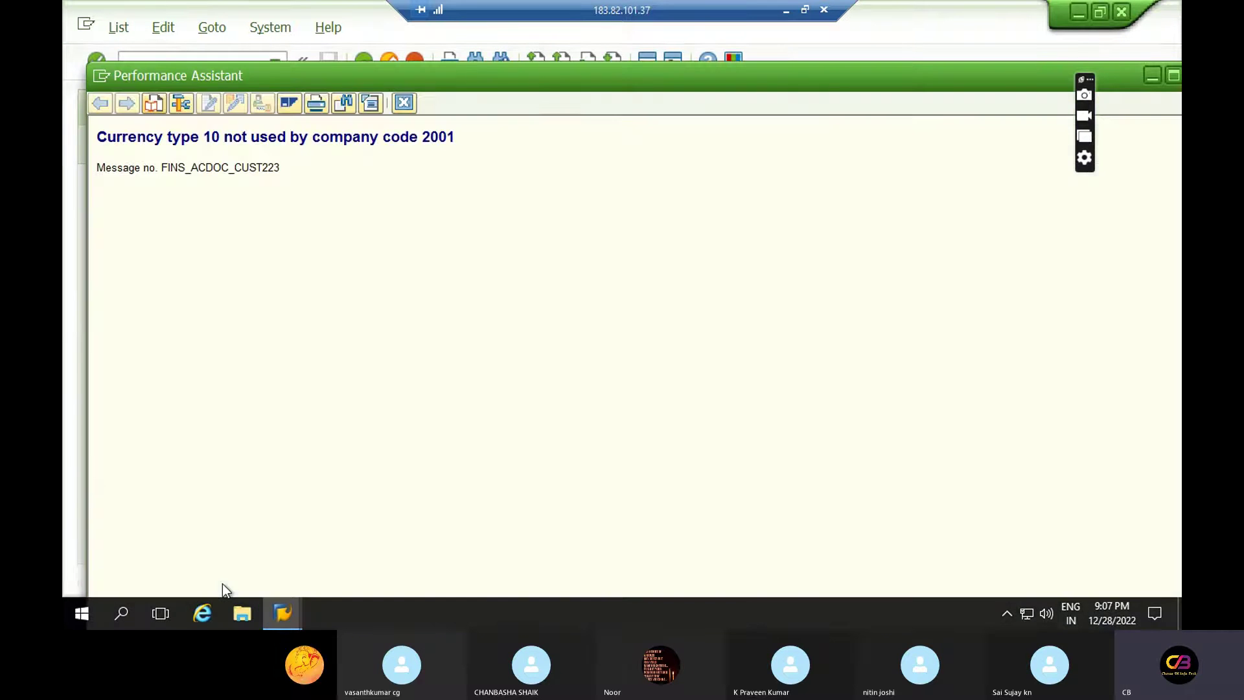
triple_click(192, 140)
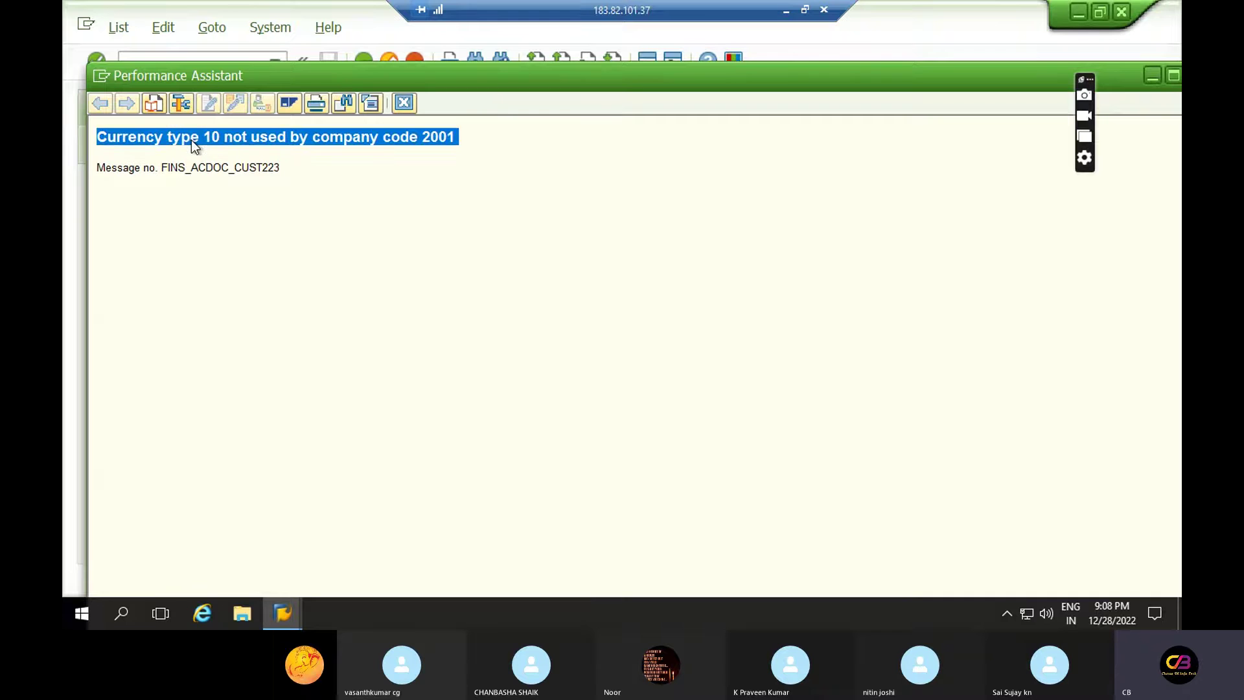
click(404, 104)
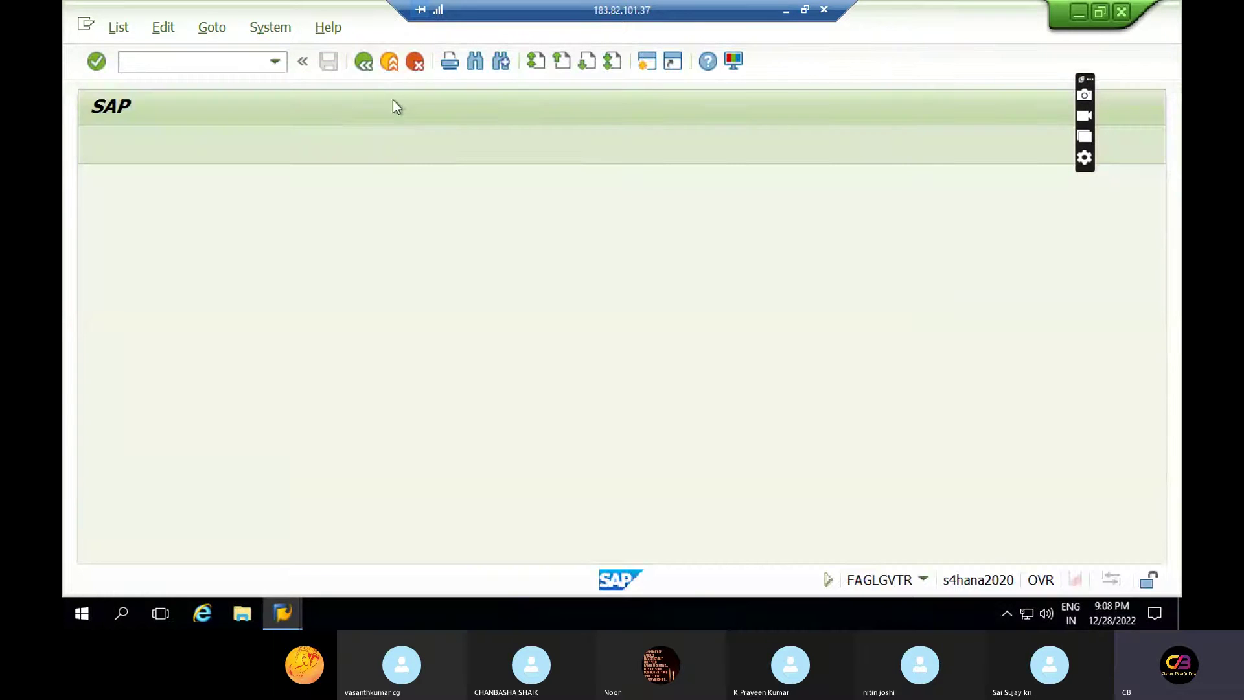
Relaunch FAGLGVTR from the transaction history
click(364, 62)
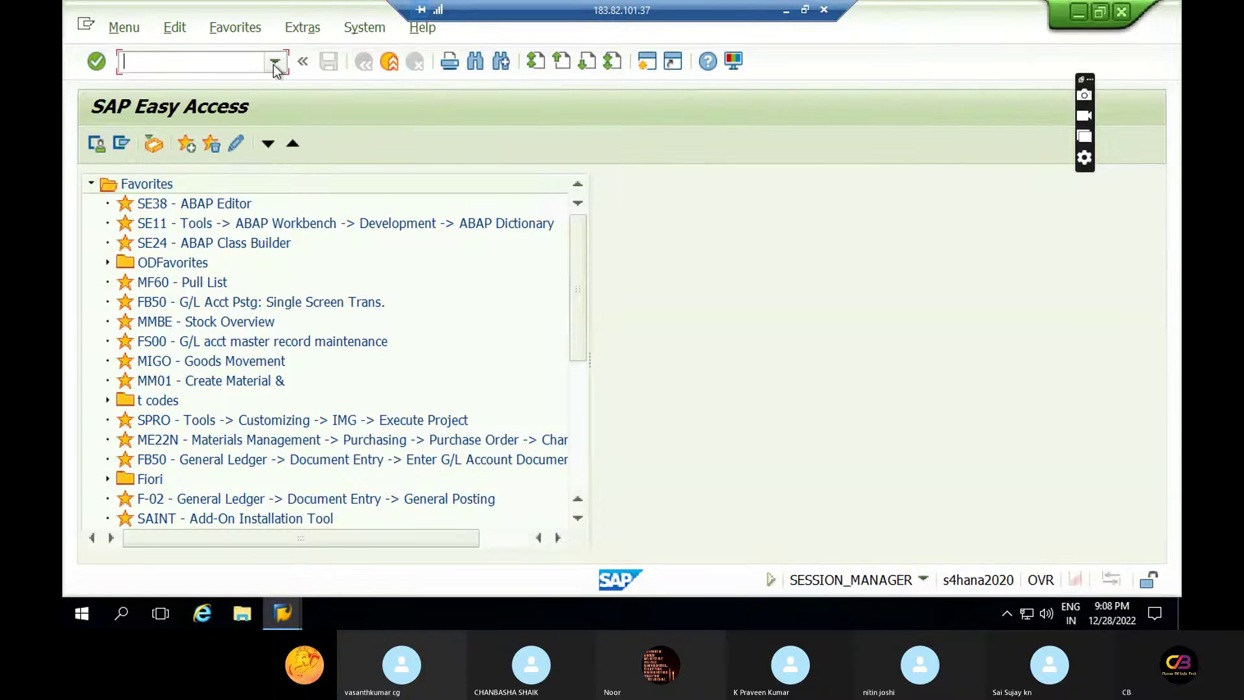
click(275, 61)
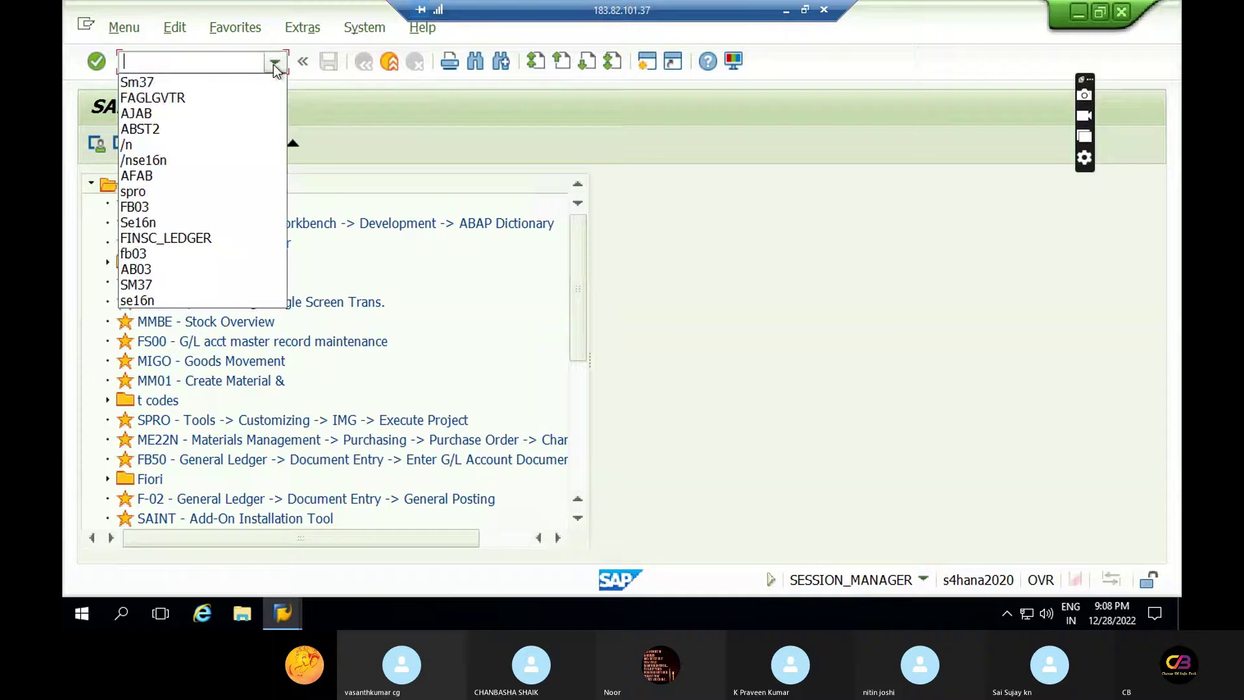
click(177, 98)
key(Return)
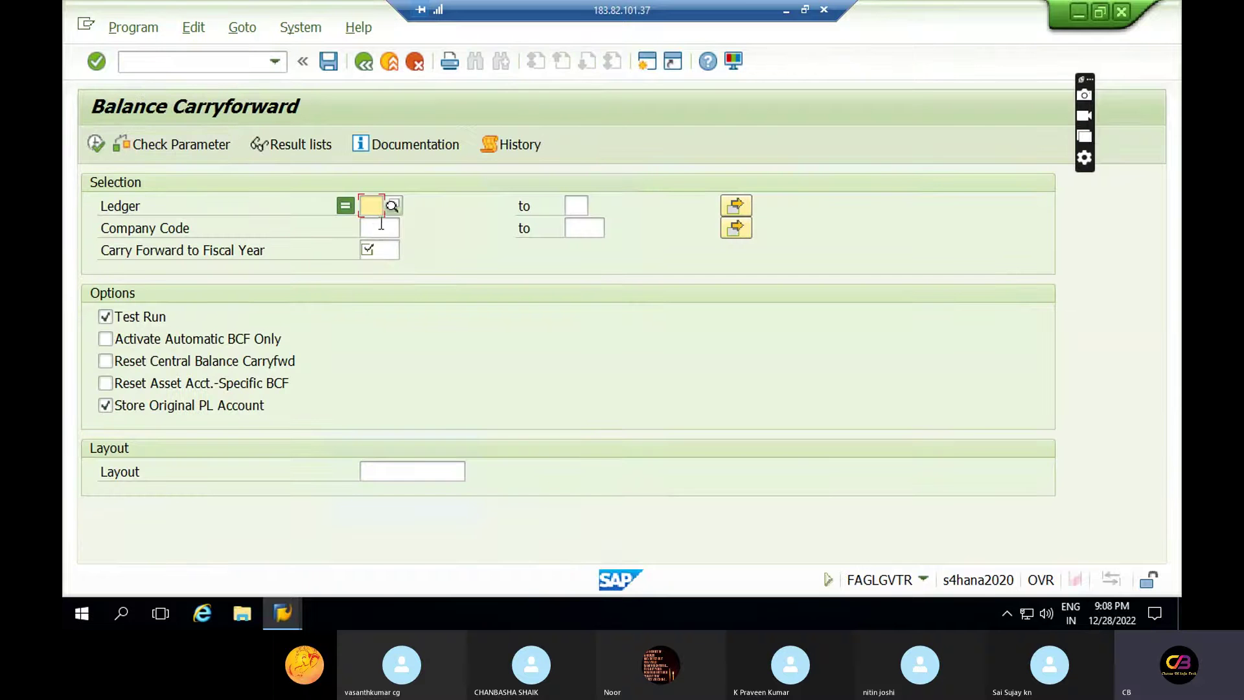
Enter company code 1801 and fiscal year 2023, then execute the test run
click(396, 227)
click(410, 227)
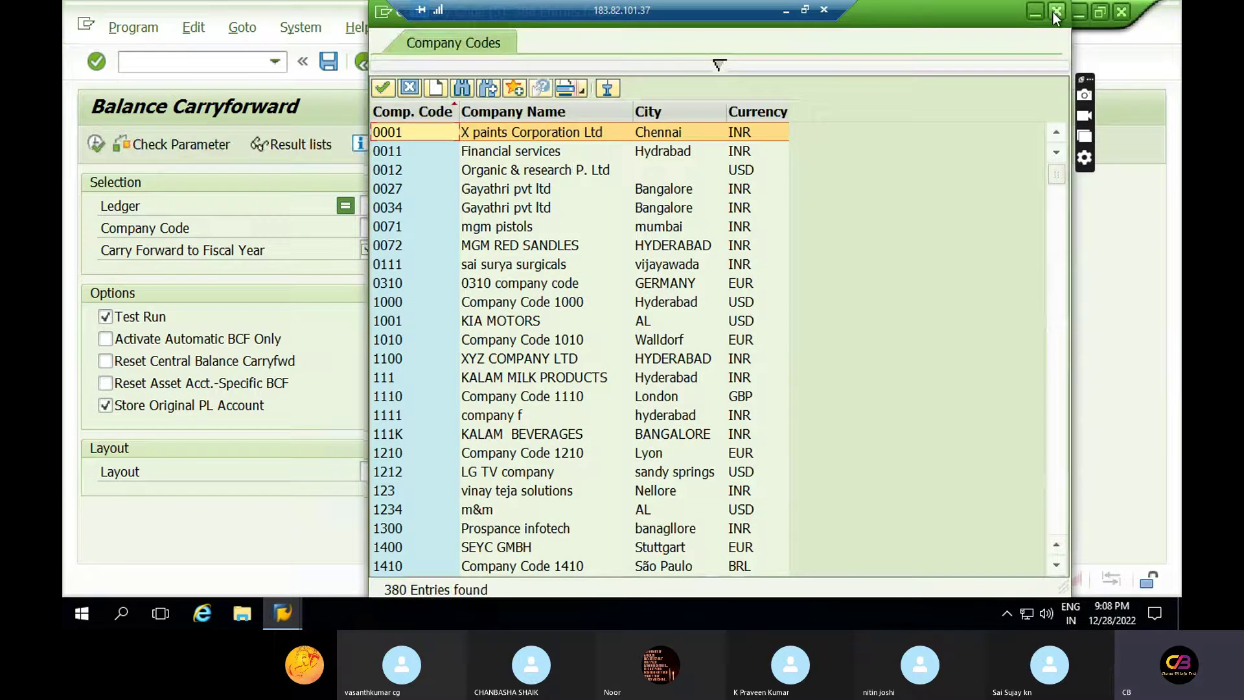
click(1052, 13)
text(1)
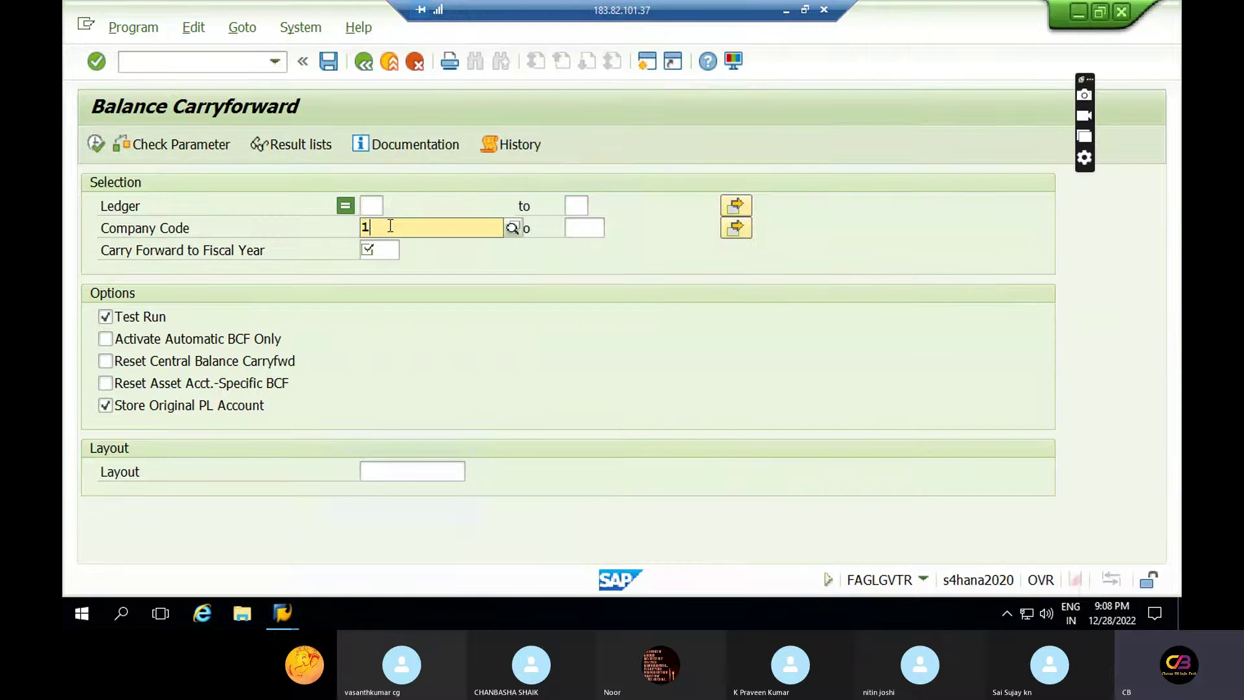
text(801)
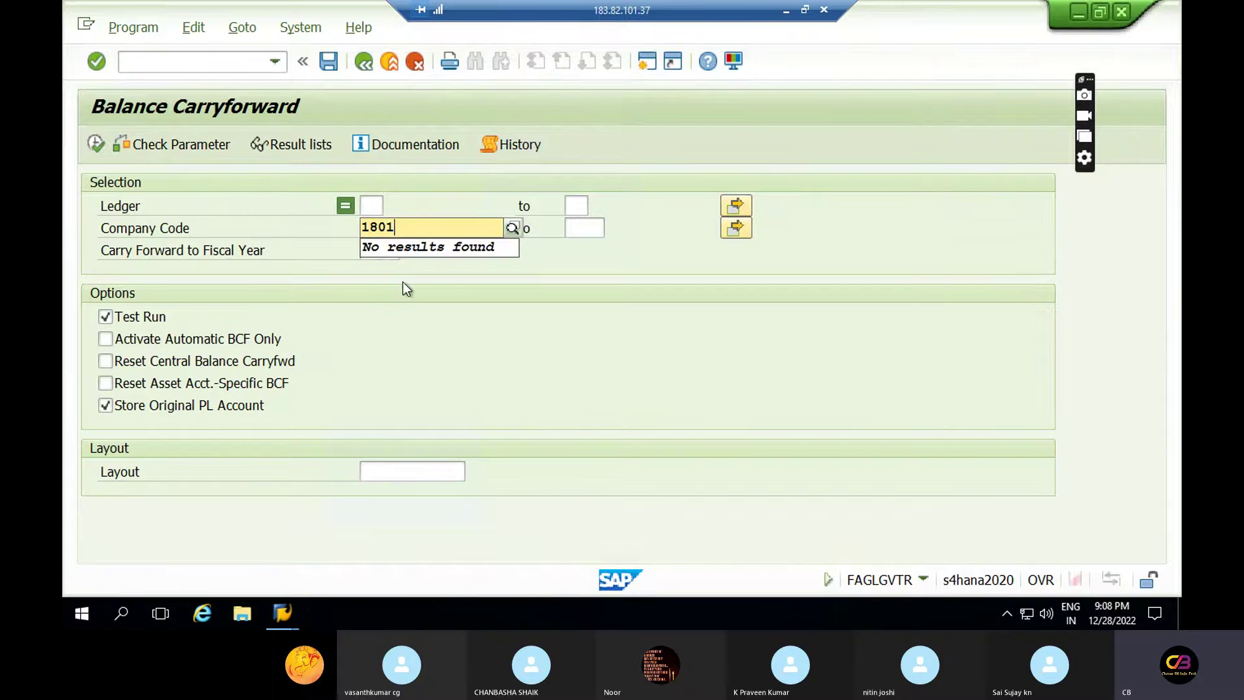
click(383, 251)
text(200)
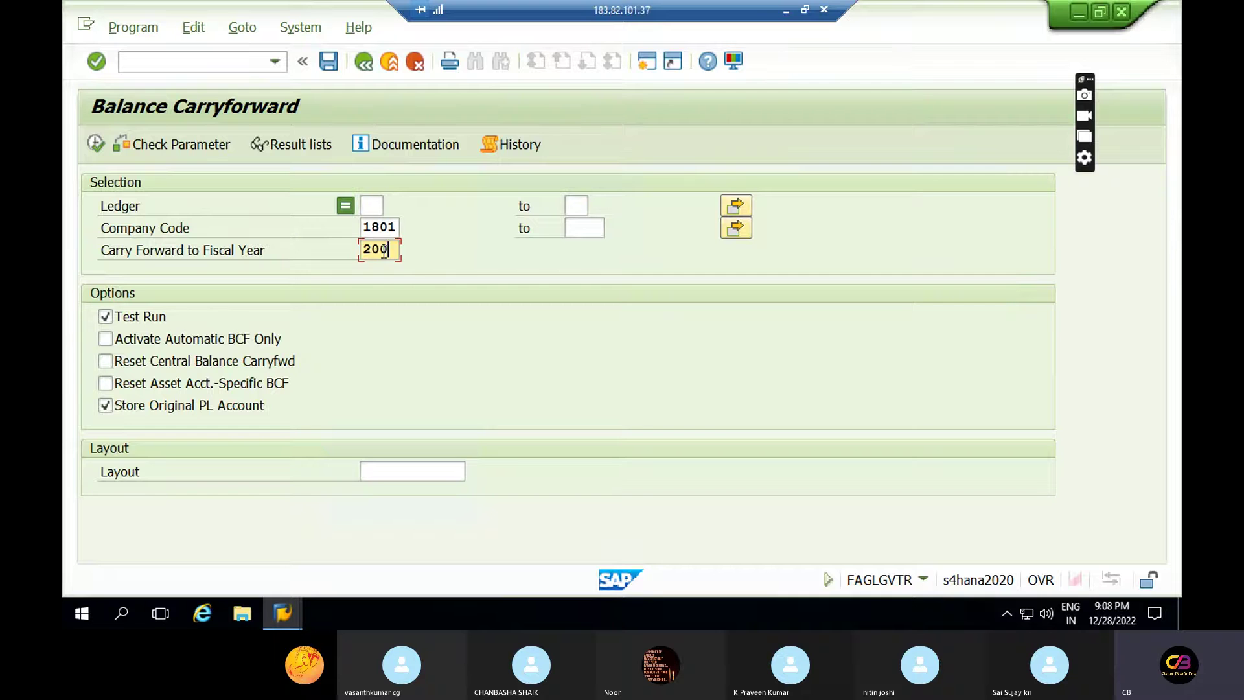
text(22)
click(96, 144)
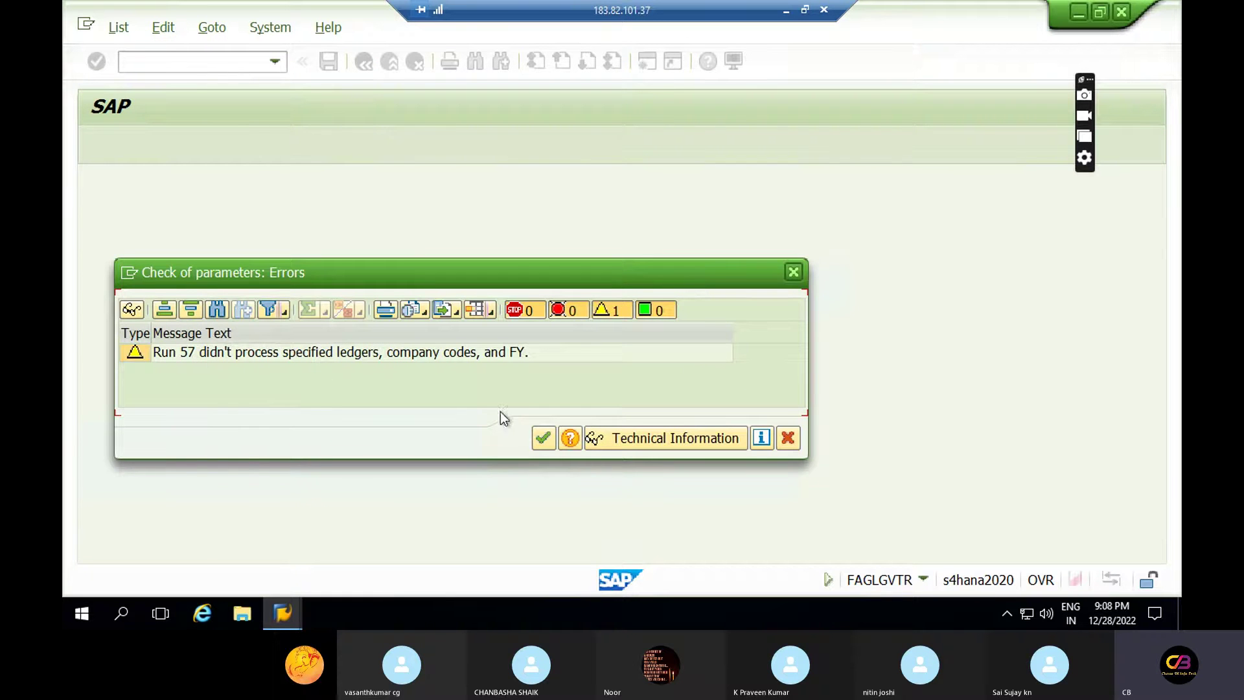
Dismiss the parameter errors, choose ledger 0L from the ledger list, and rerun the test
click(542, 437)
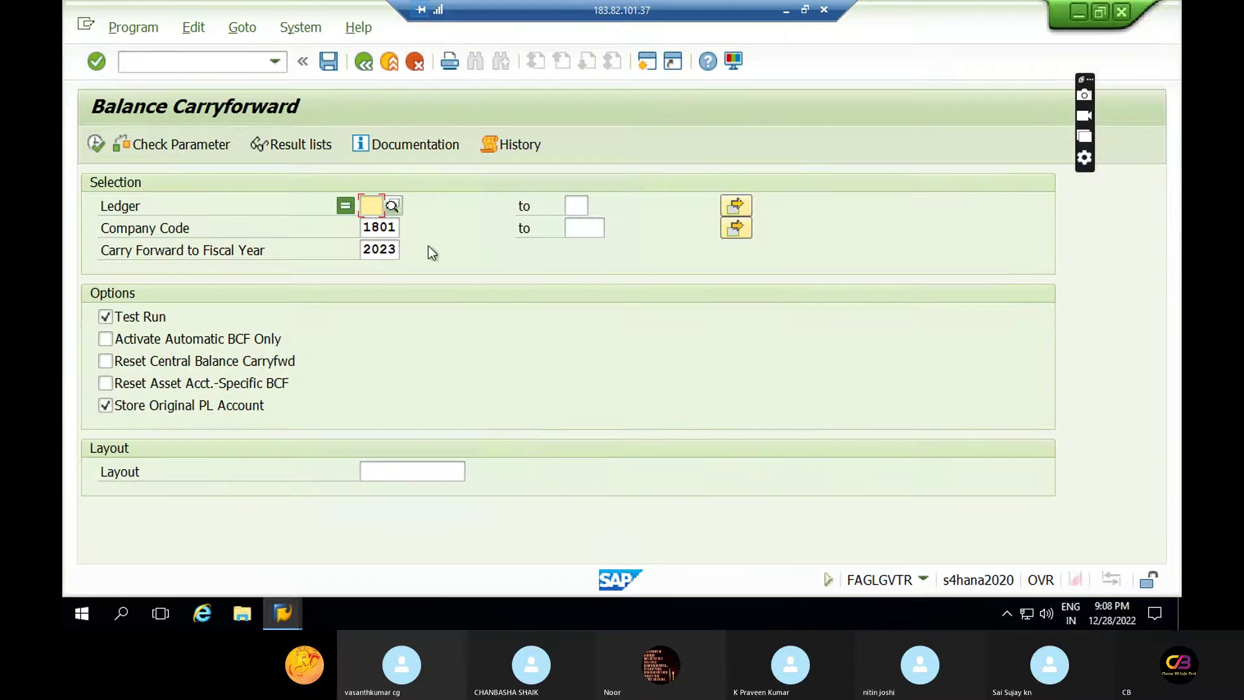
click(372, 209)
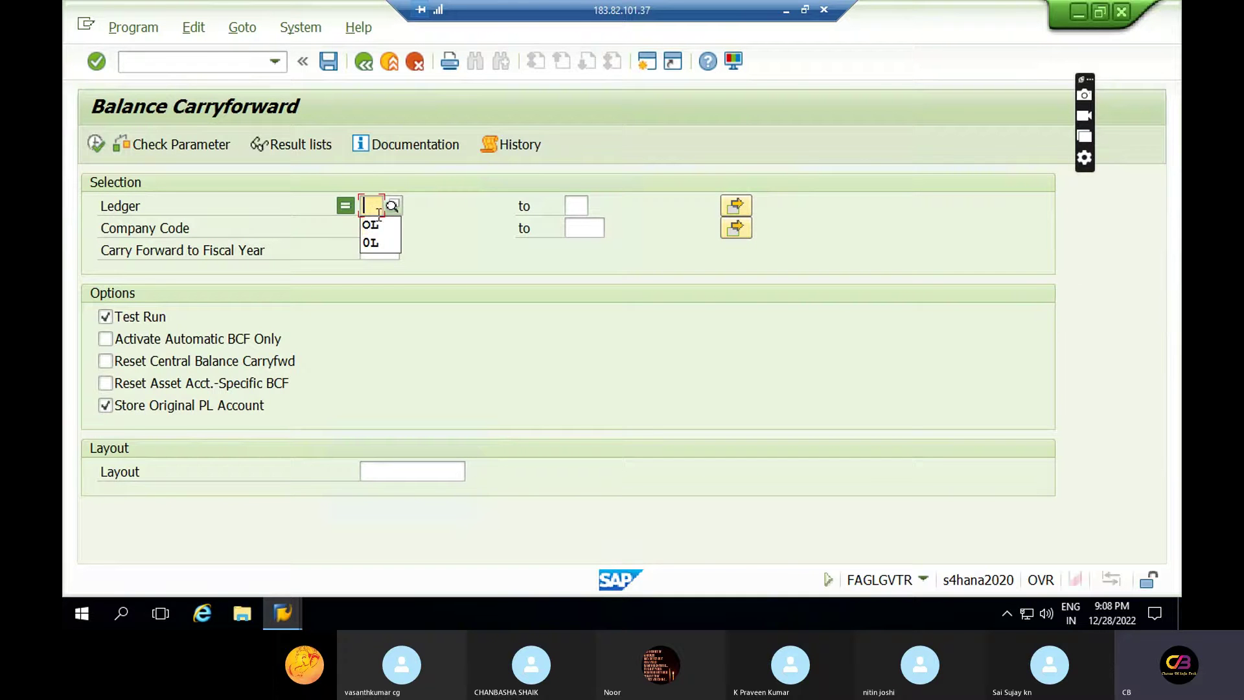
click(391, 207)
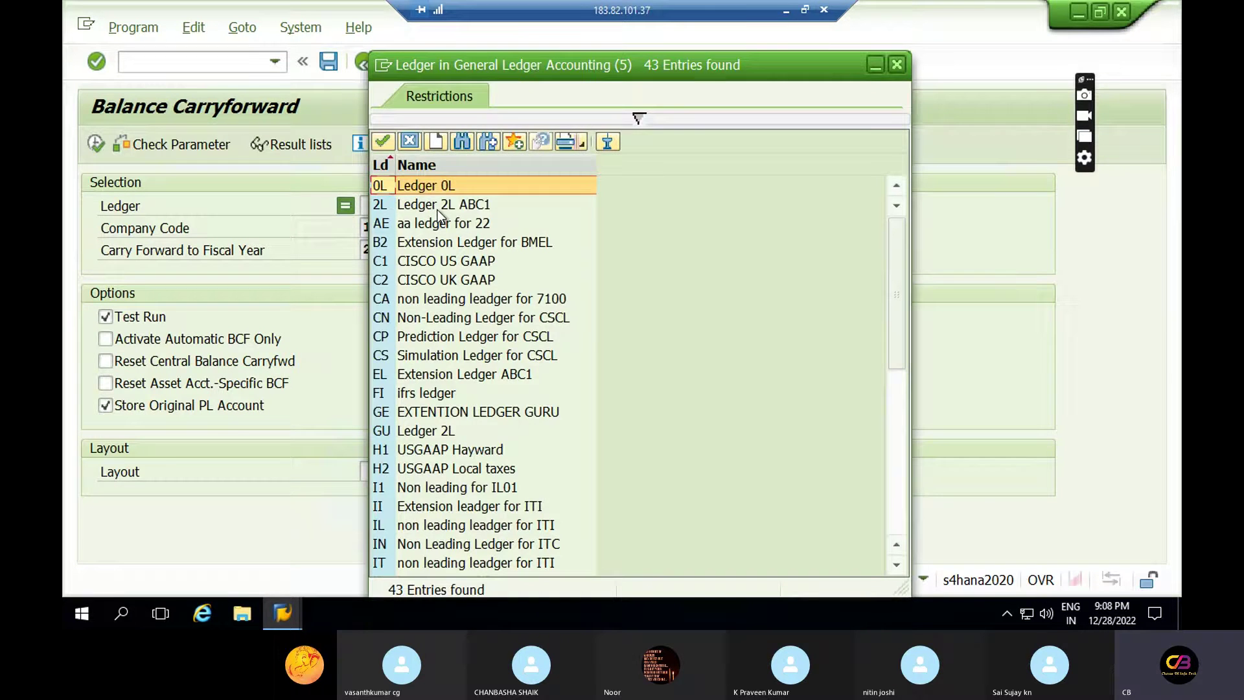
double_click(434, 188)
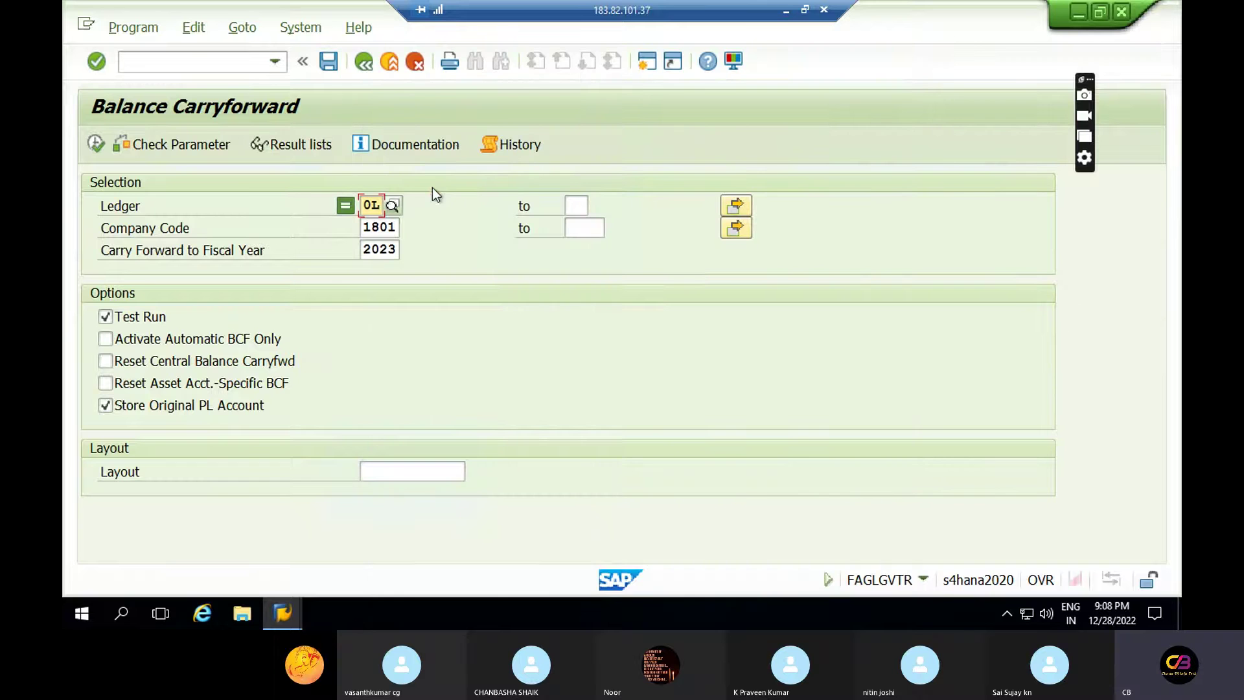
click(96, 142)
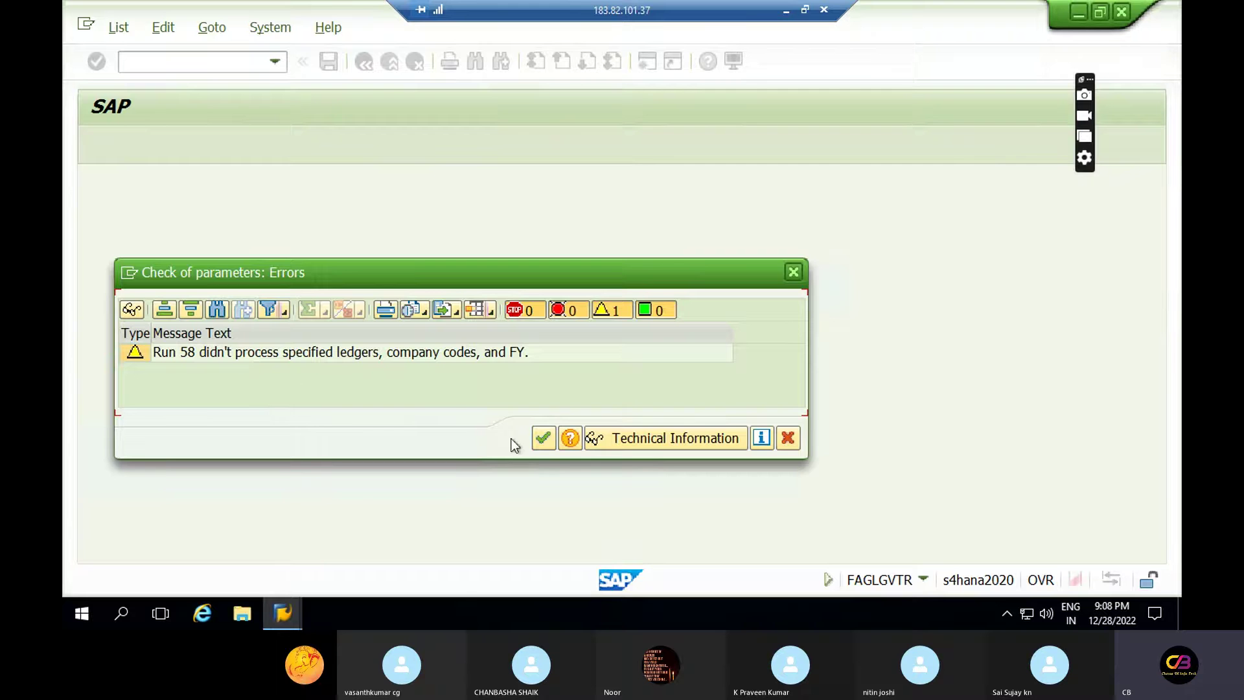
Replace company code 1801 with 2021 and execute the test run
click(546, 436)
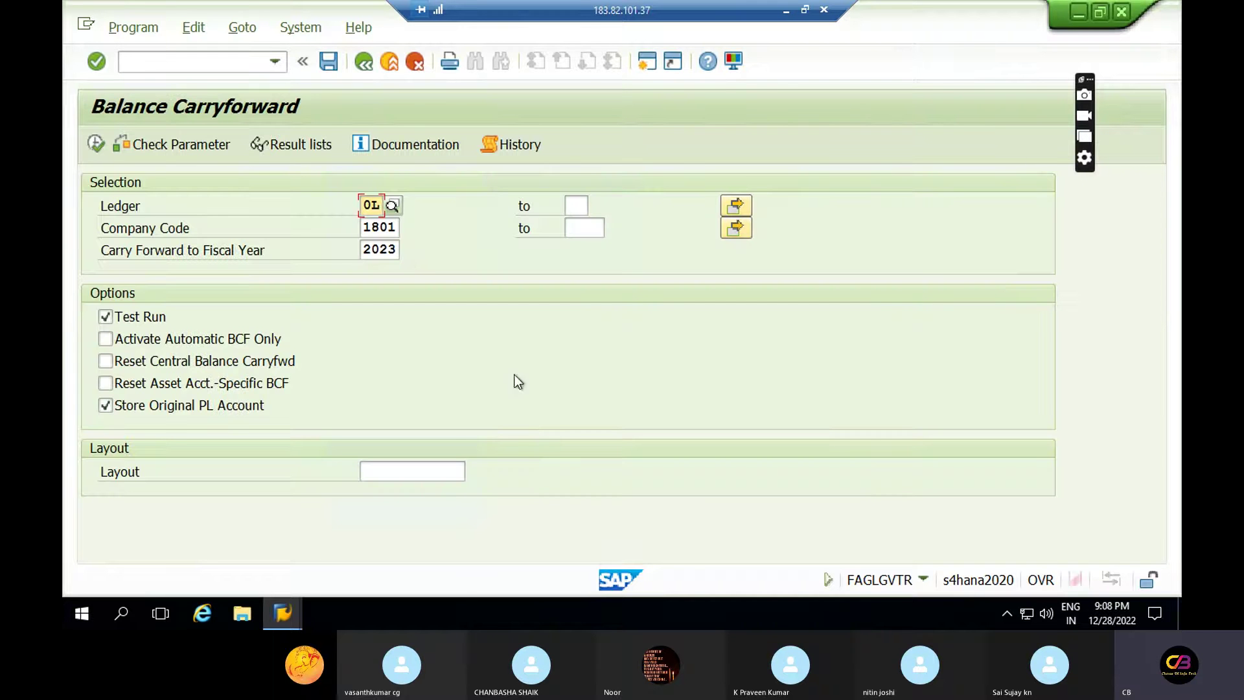
click(398, 224)
drag(398, 224, 281, 217)
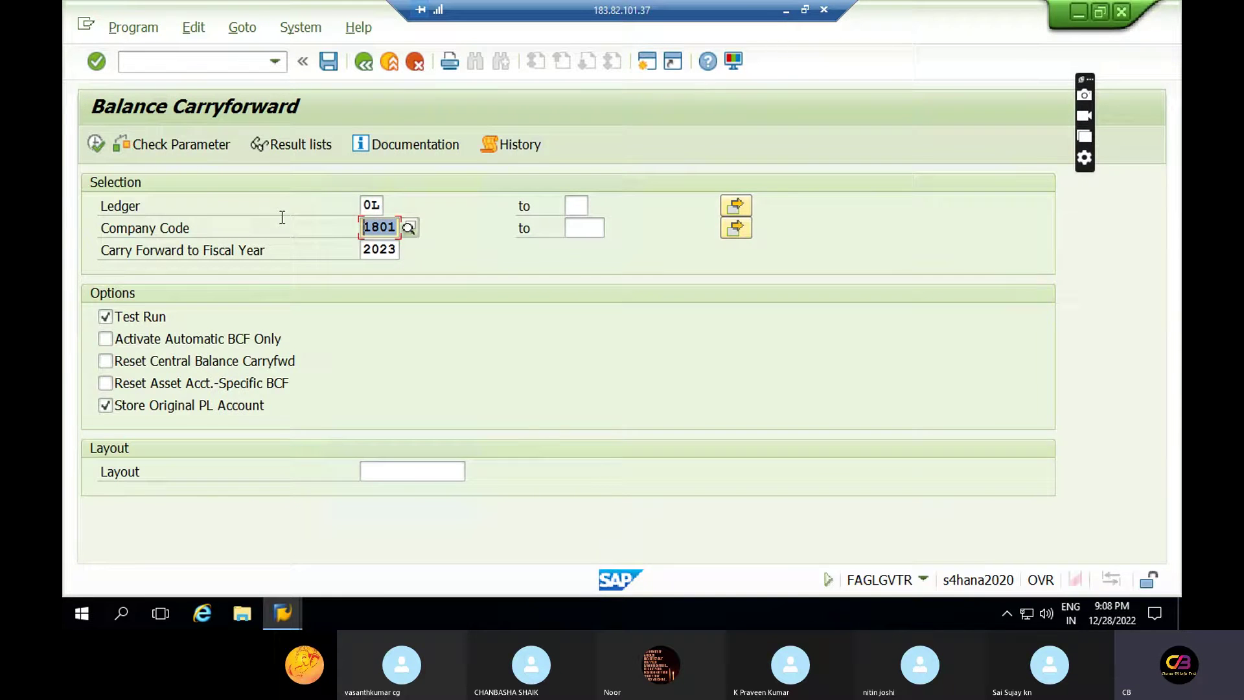
key(BackSpace)
text(2021)
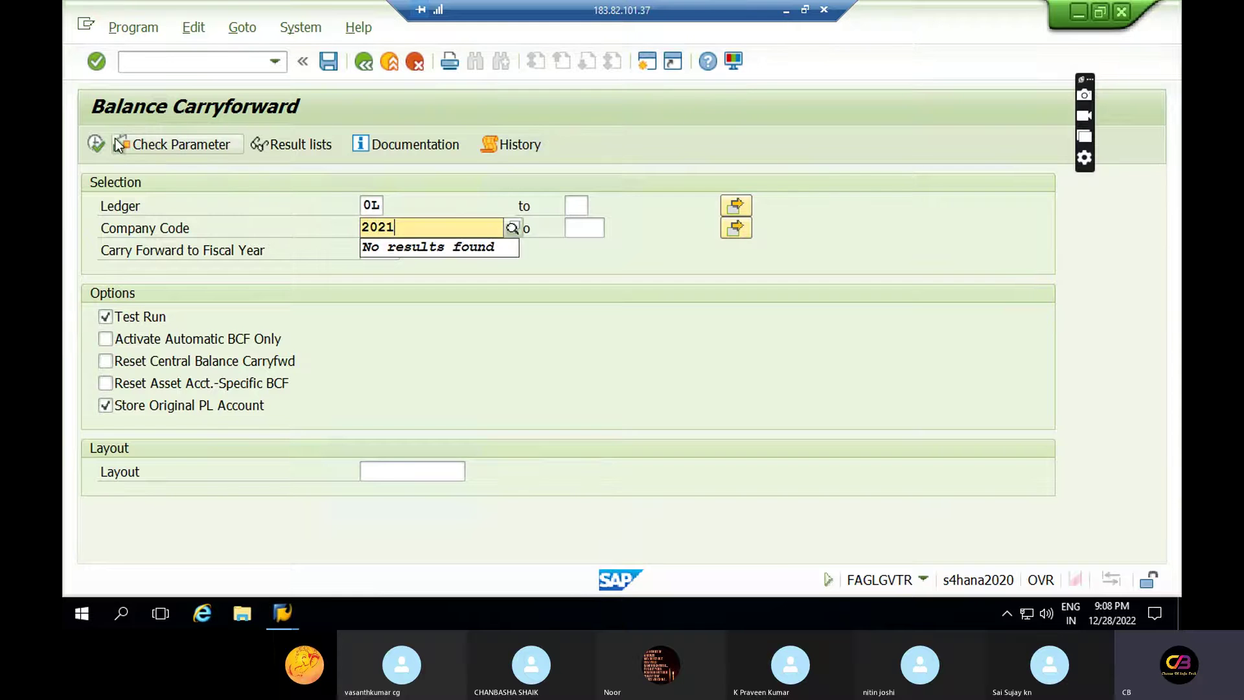
click(99, 141)
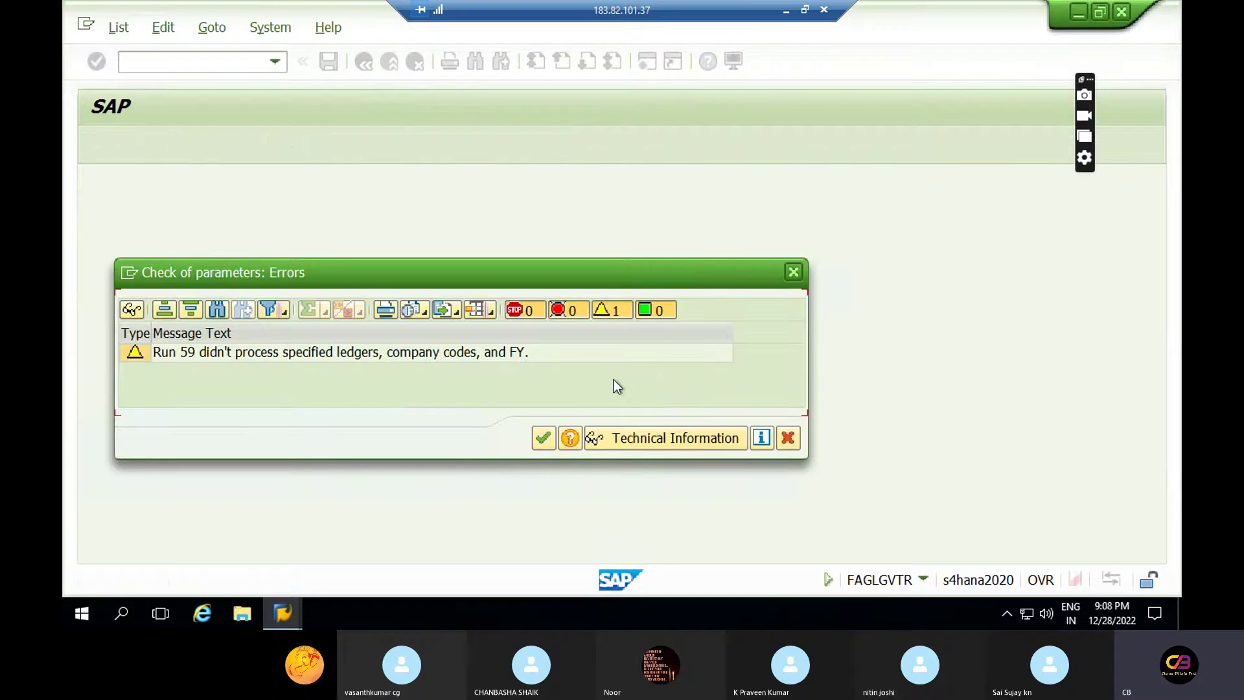
Dismiss the Run 59 errors and correct the company code to 2001
click(546, 436)
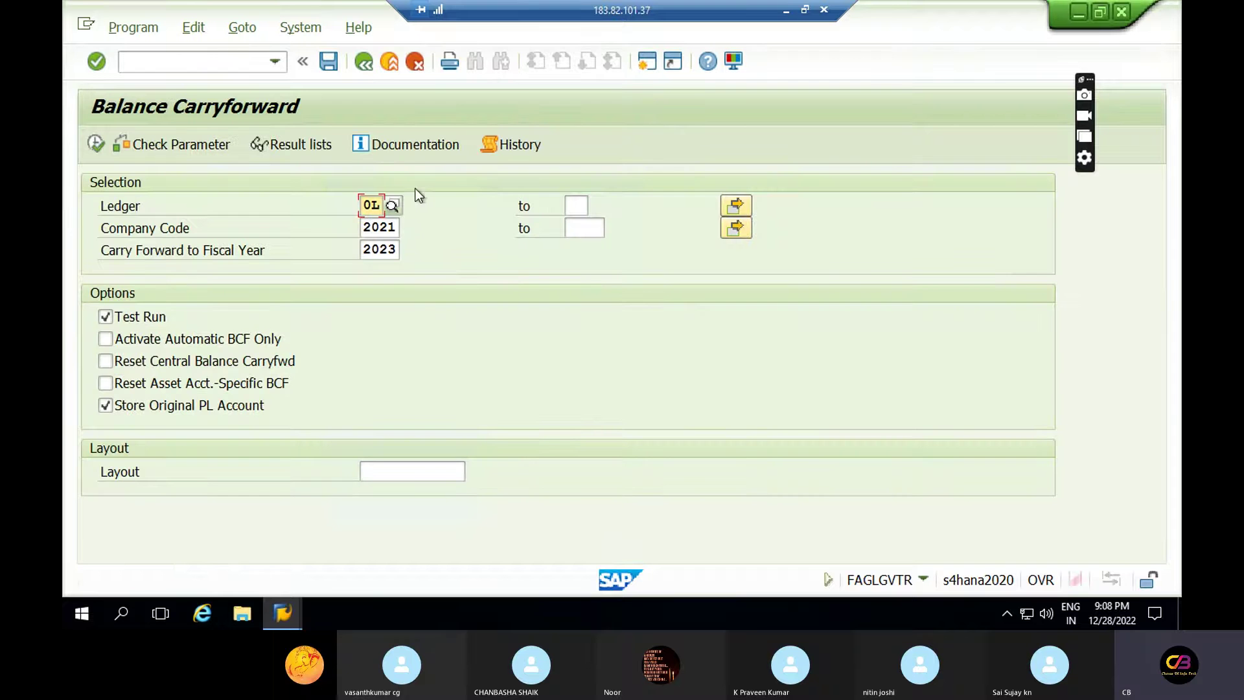
click(397, 226)
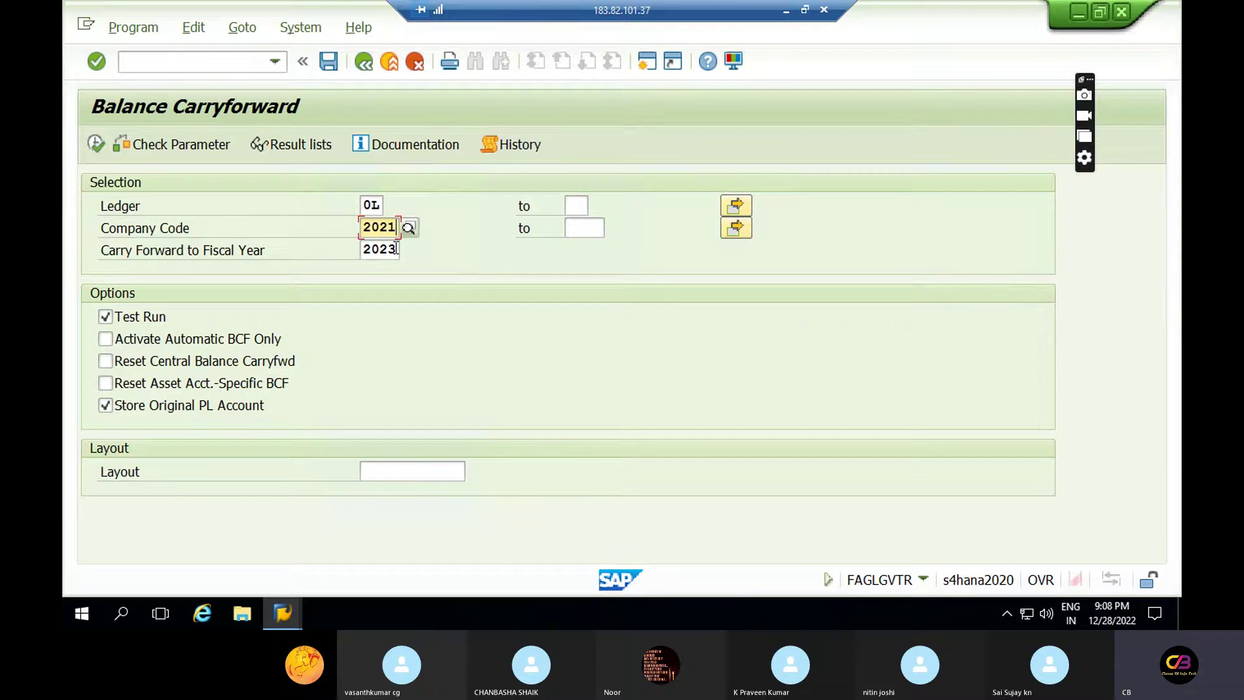
key(BackSpace)
key(BackSpace)
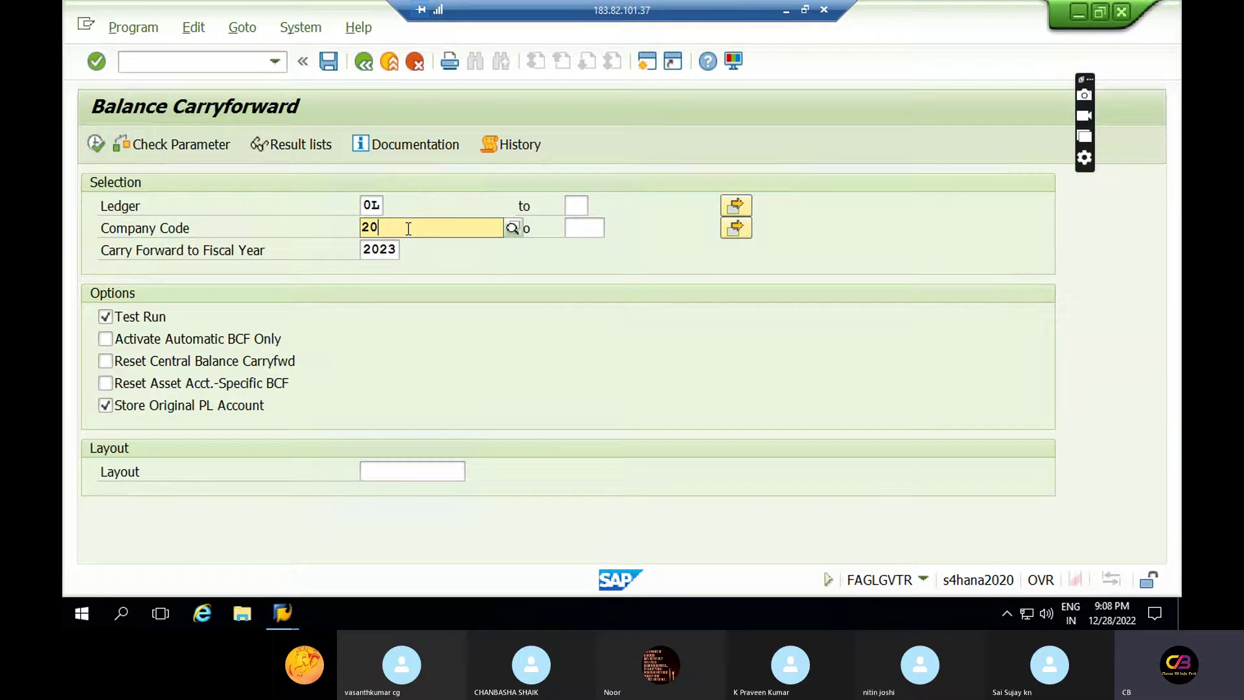
text(01)
click(388, 263)
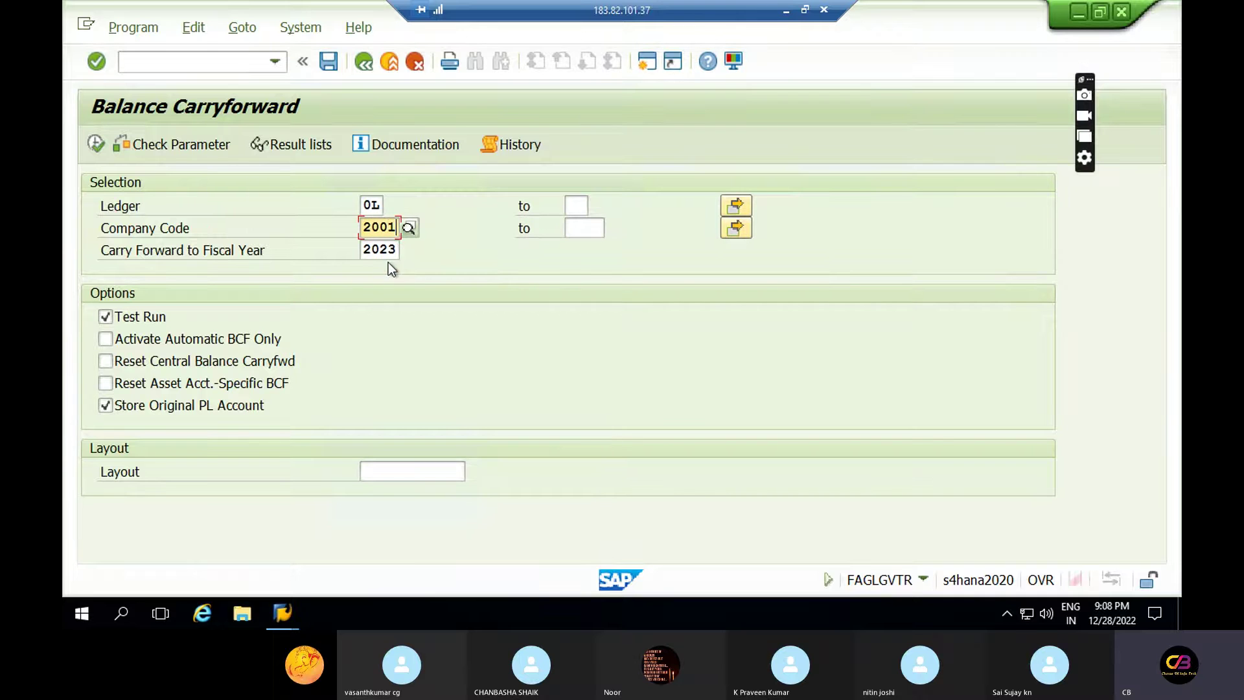
Execute test Run 60 for 0L/2001/2023, review the 1,070 total balances, then go back
click(99, 140)
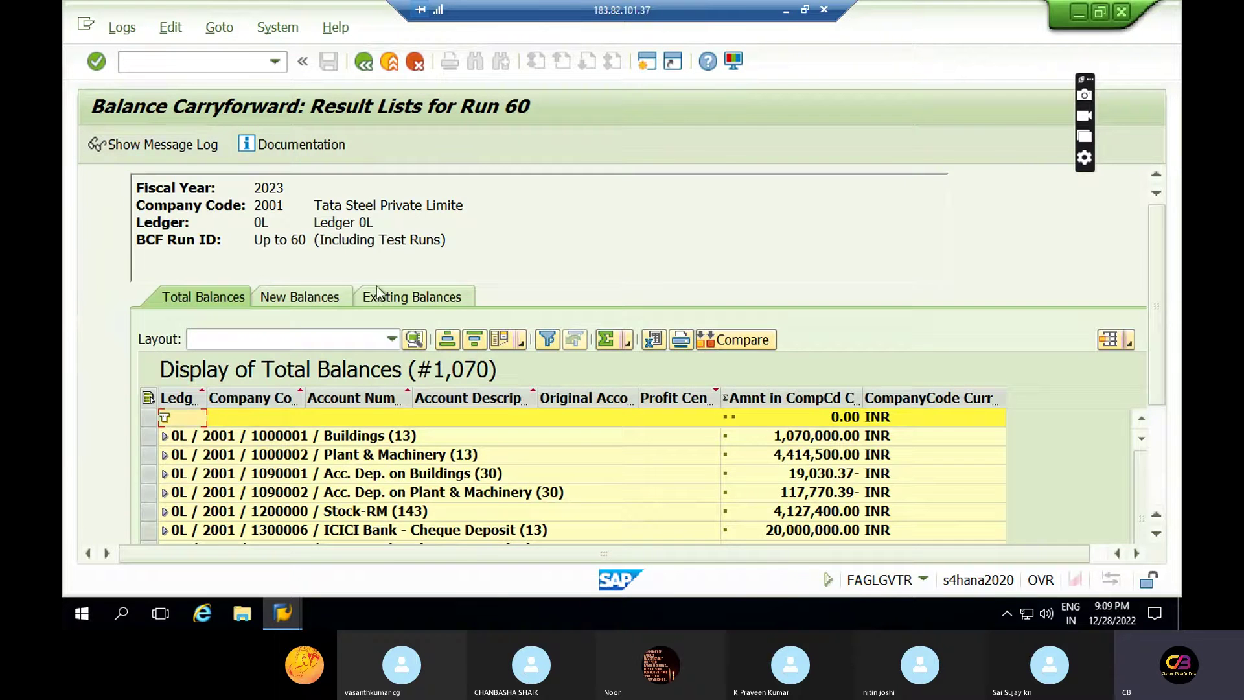
drag(1160, 375, 1158, 501)
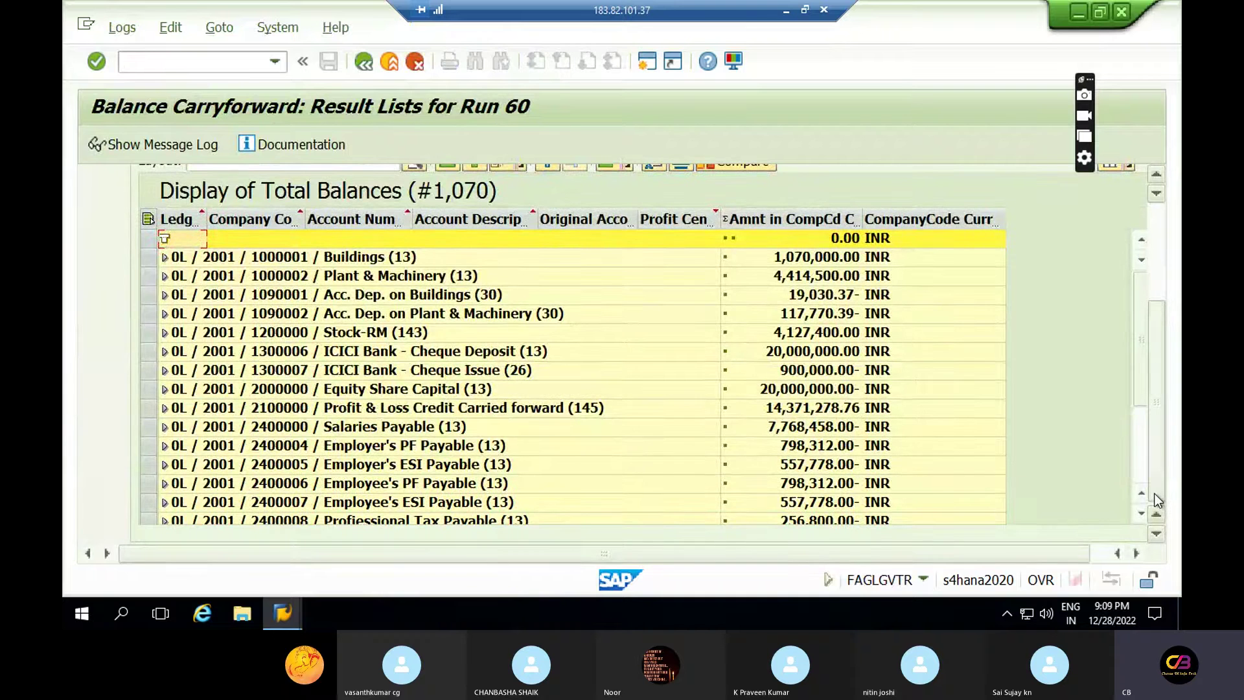
drag(1157, 453, 1151, 361)
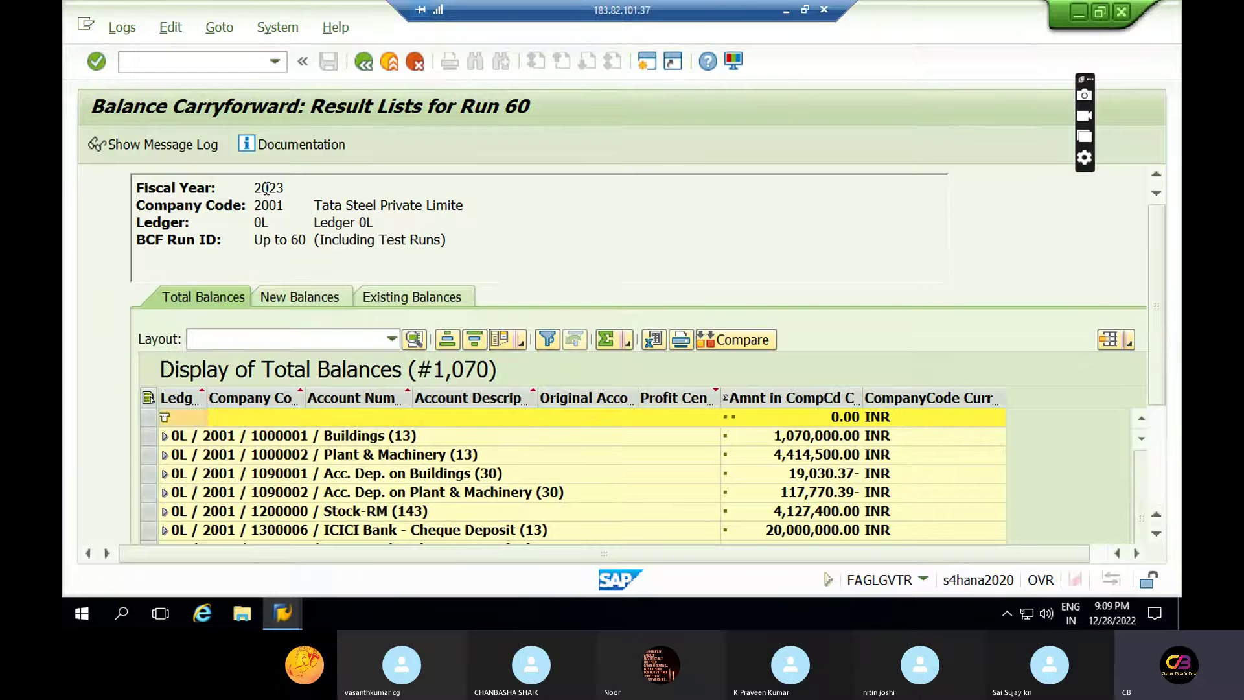
click(814, 402)
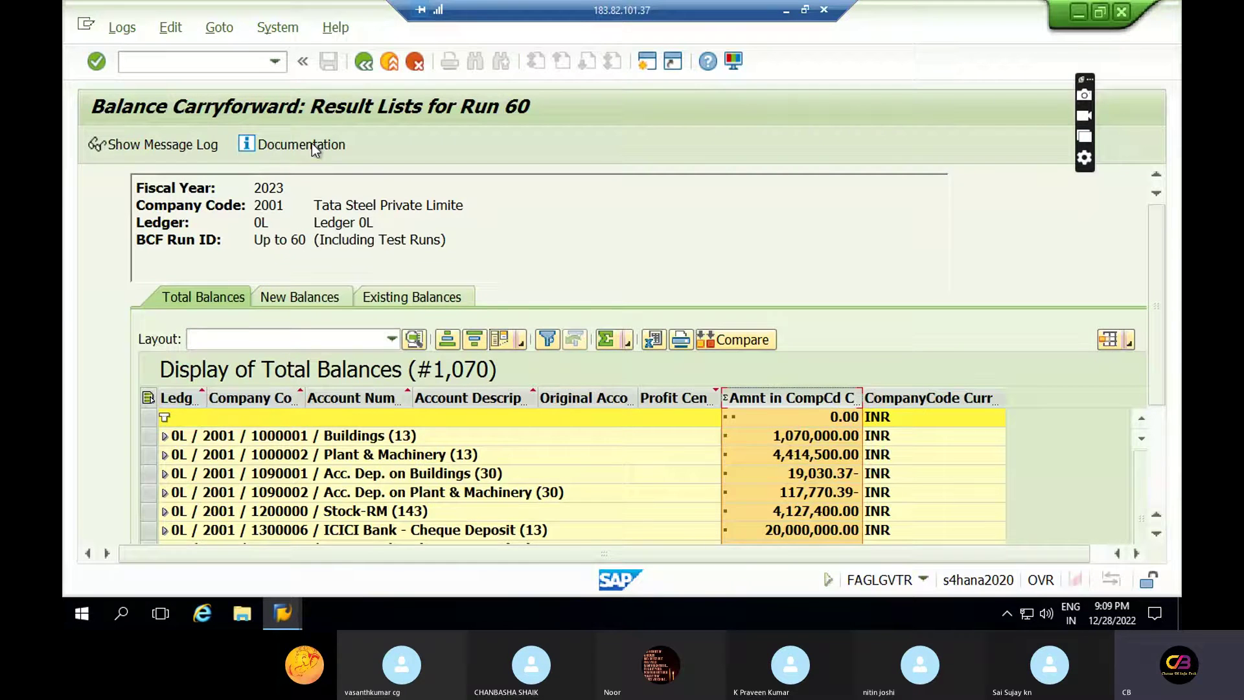
click(364, 62)
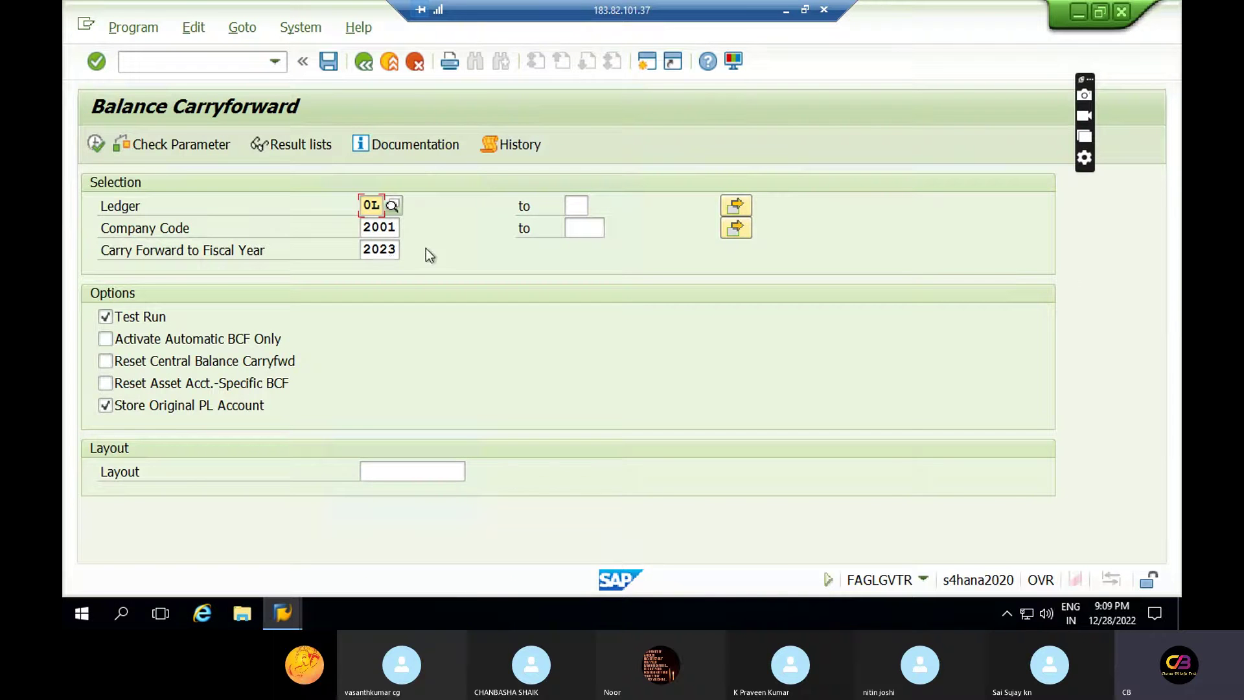
Schedule the 0L/2001/2023 test run as an immediate background job with LP01 print parameters
click(90, 142)
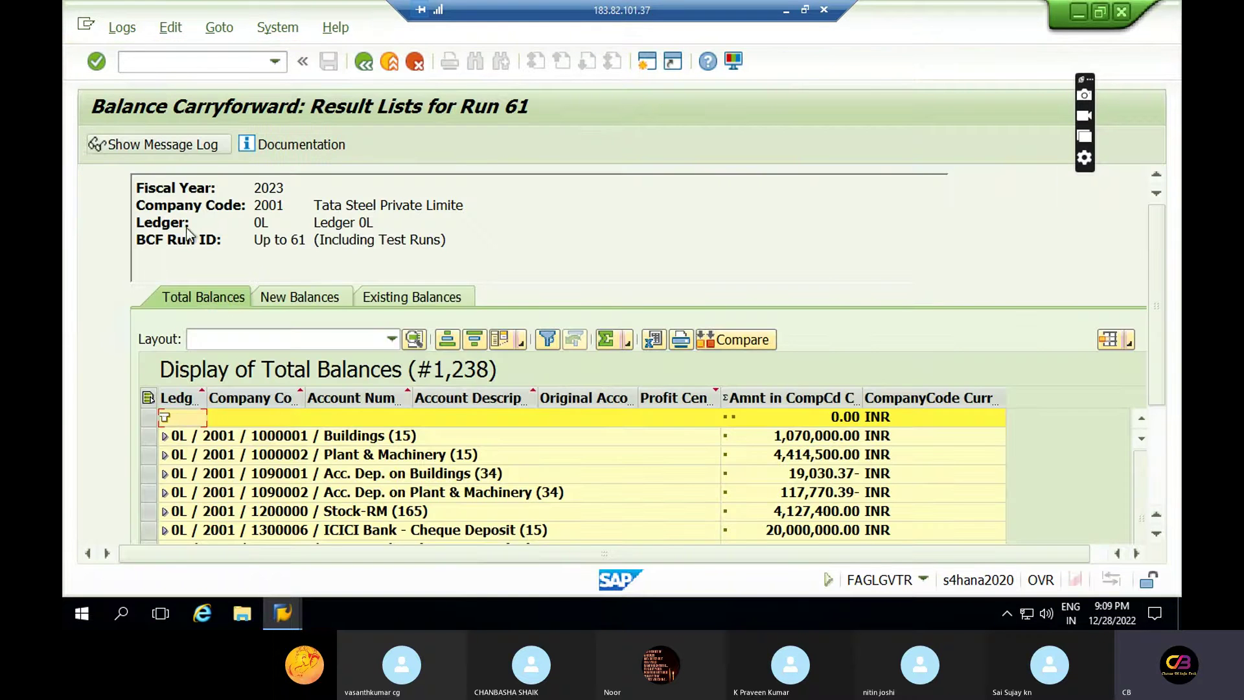
click(363, 61)
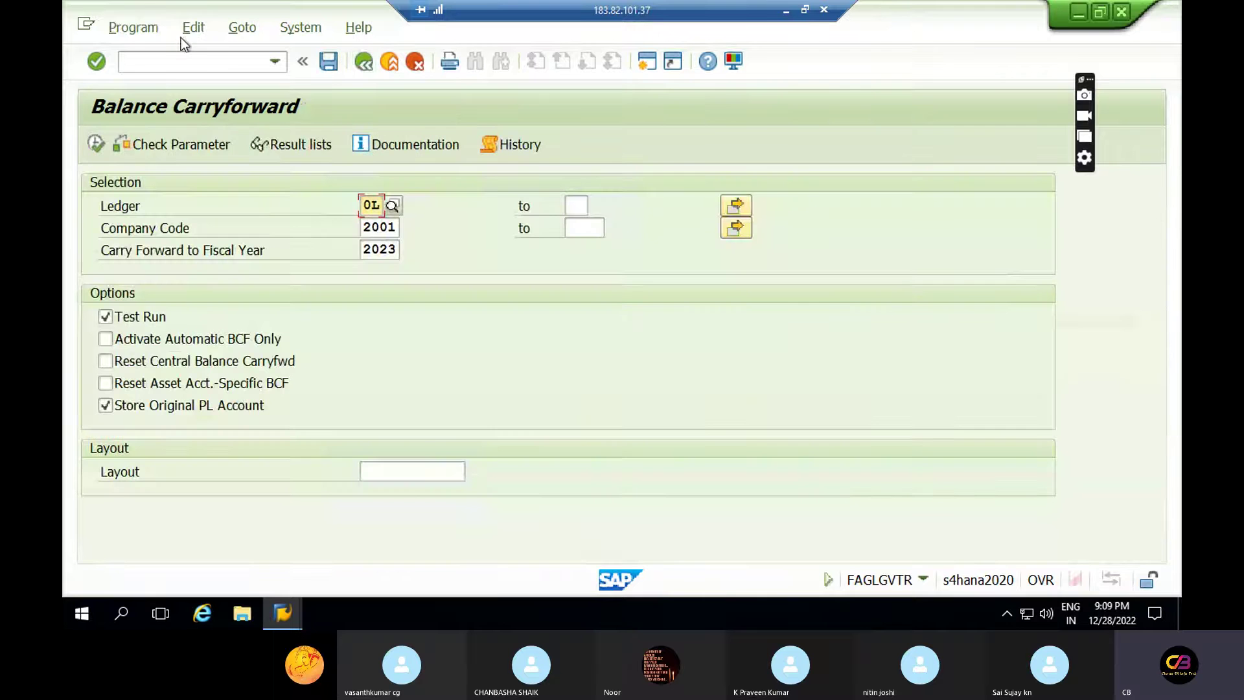
click(150, 32)
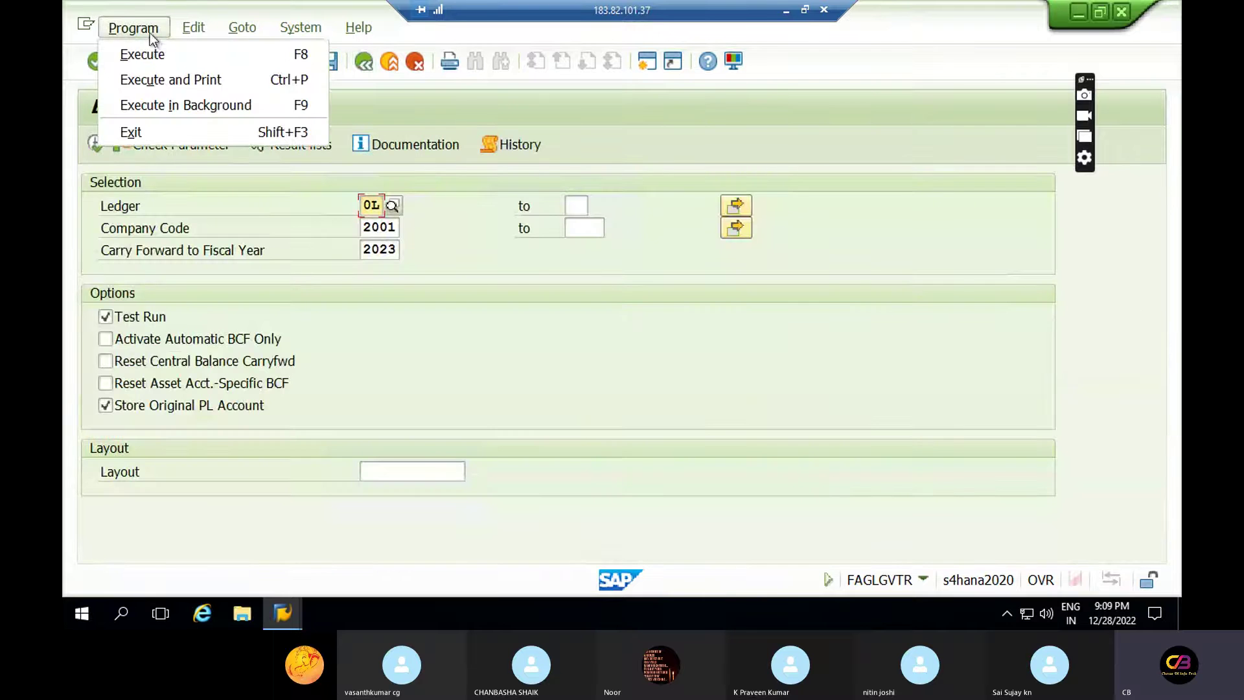
click(183, 101)
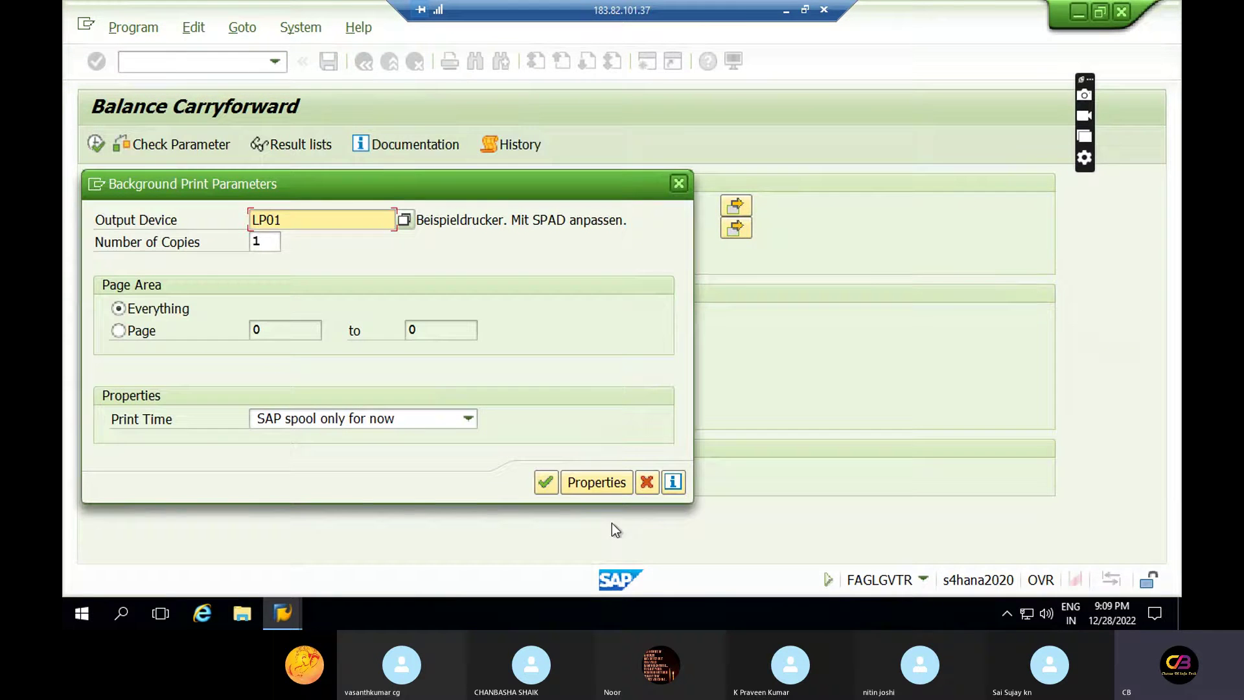
click(545, 482)
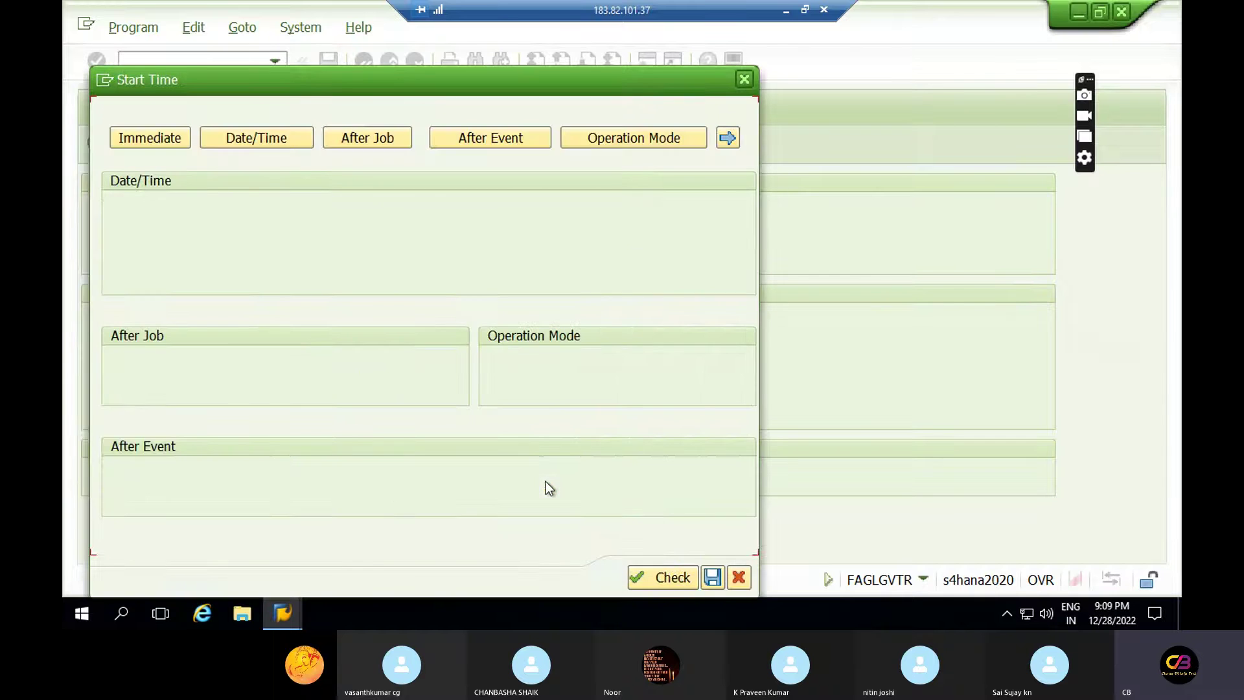
click(145, 142)
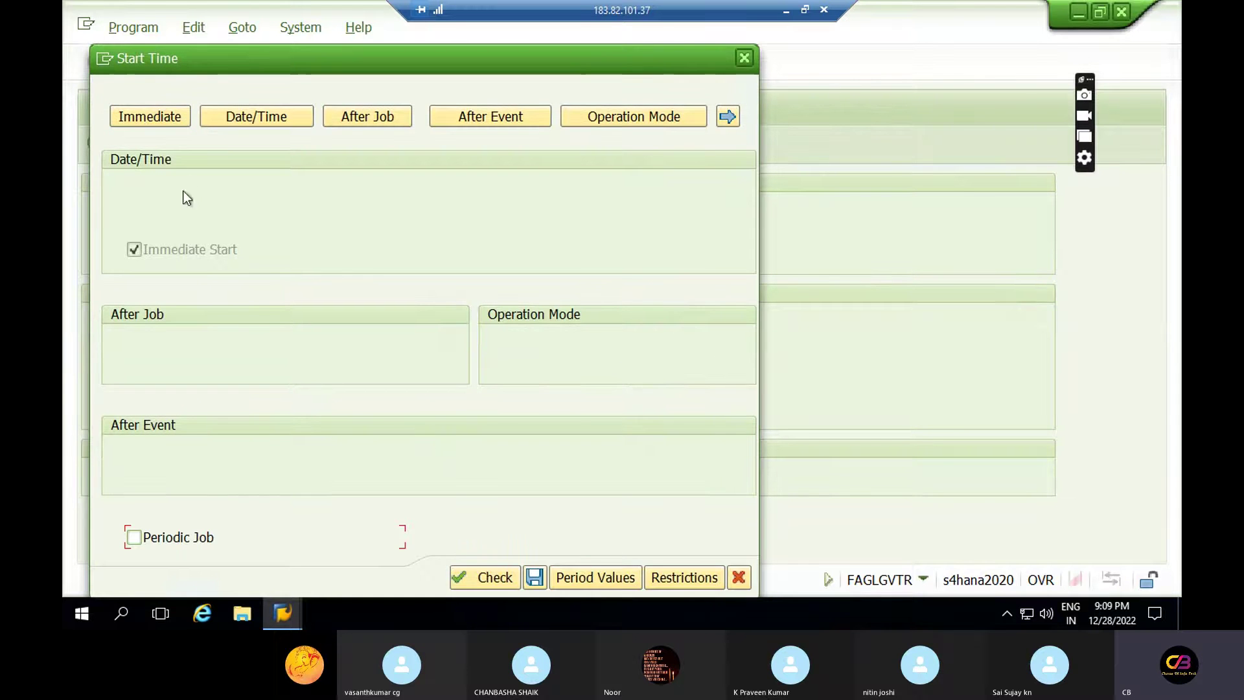
click(534, 577)
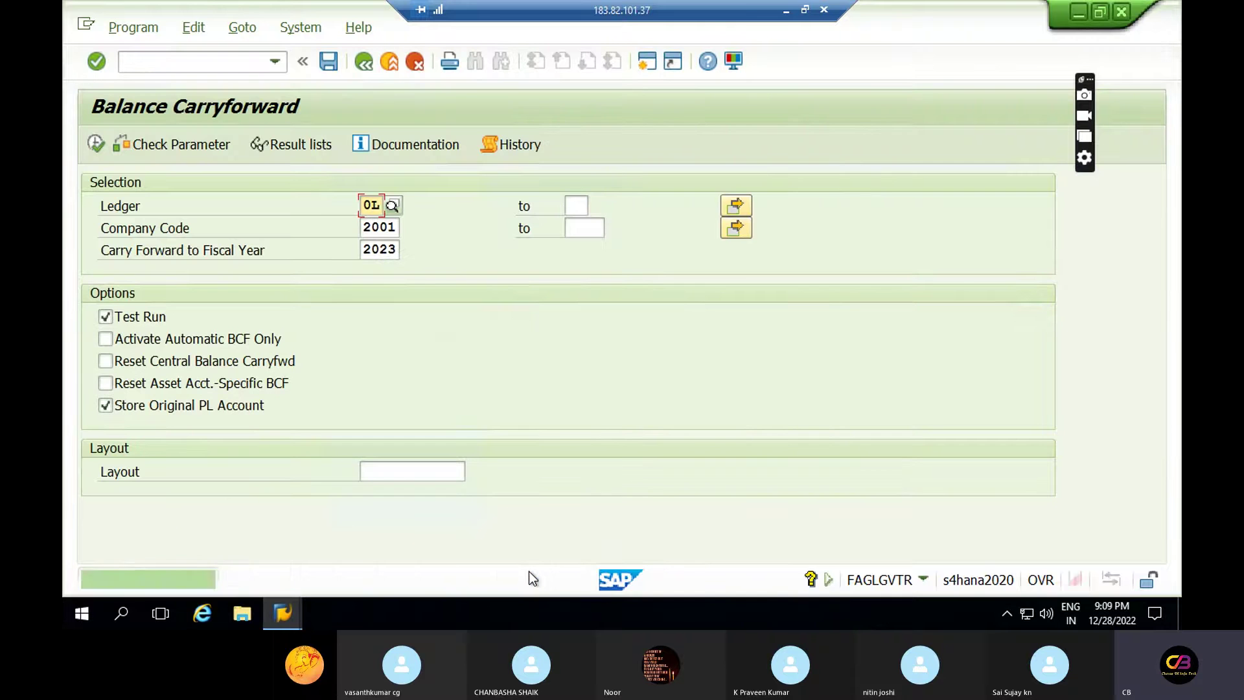
In a new session, list background jobs in SM37
click(644, 69)
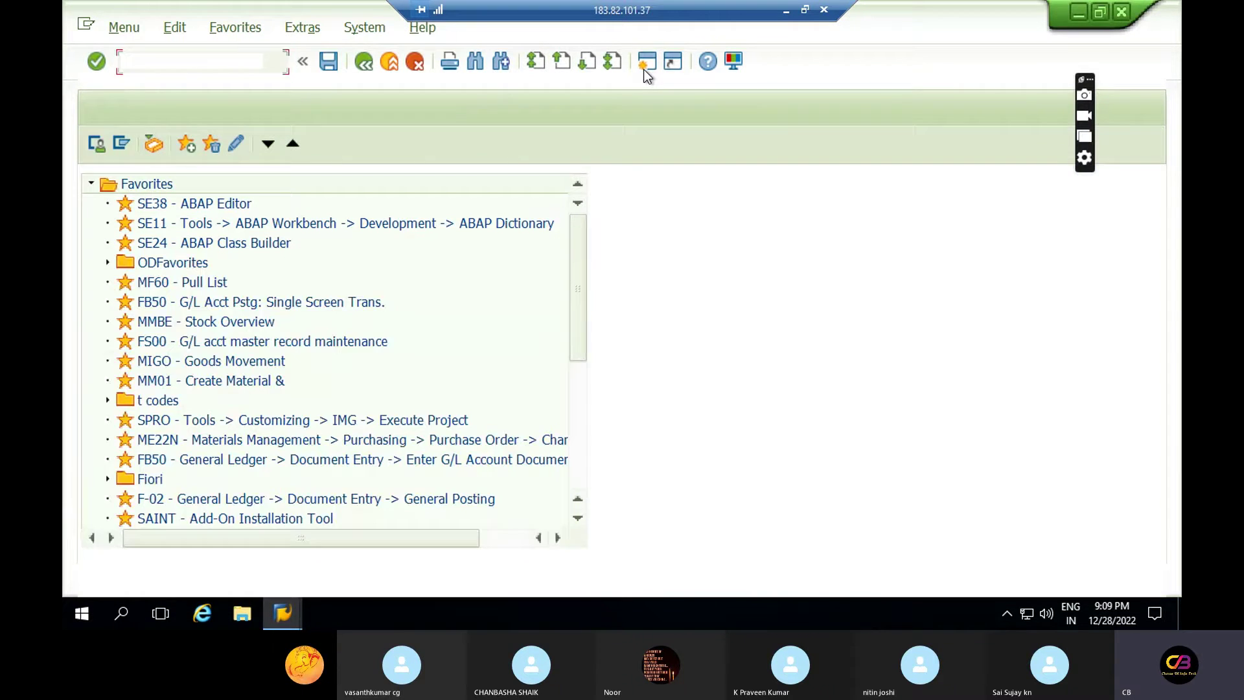
text(sm3)
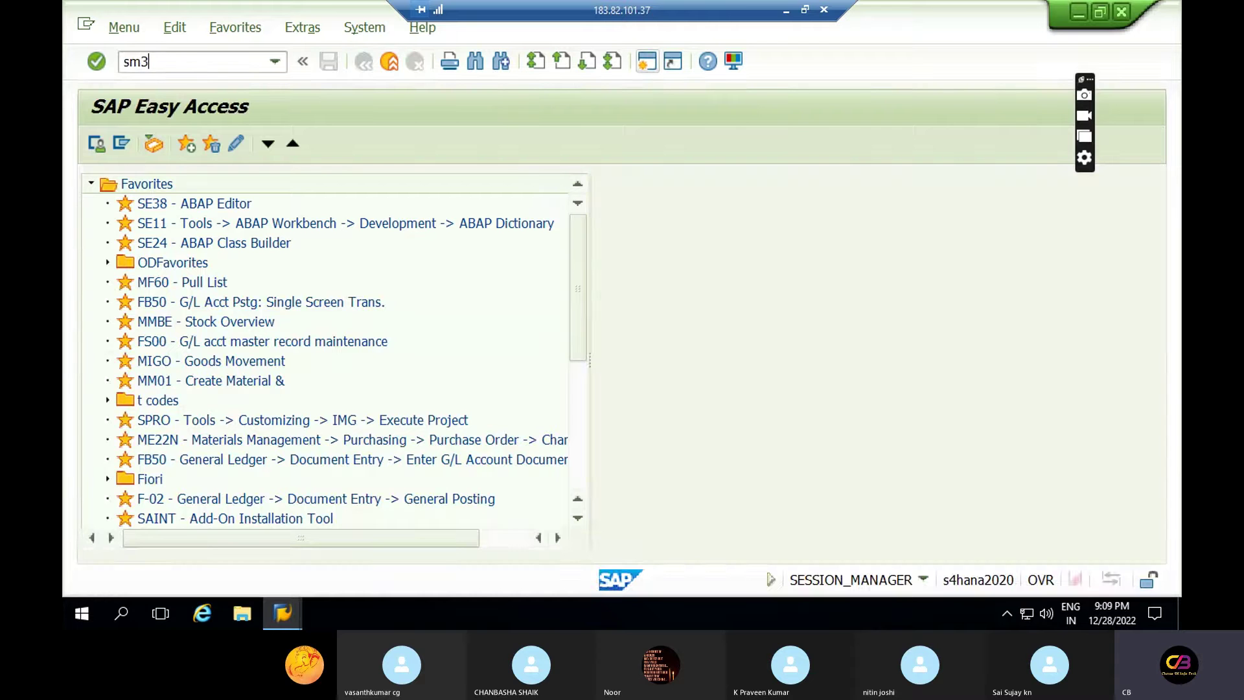
text(7)
key(Return)
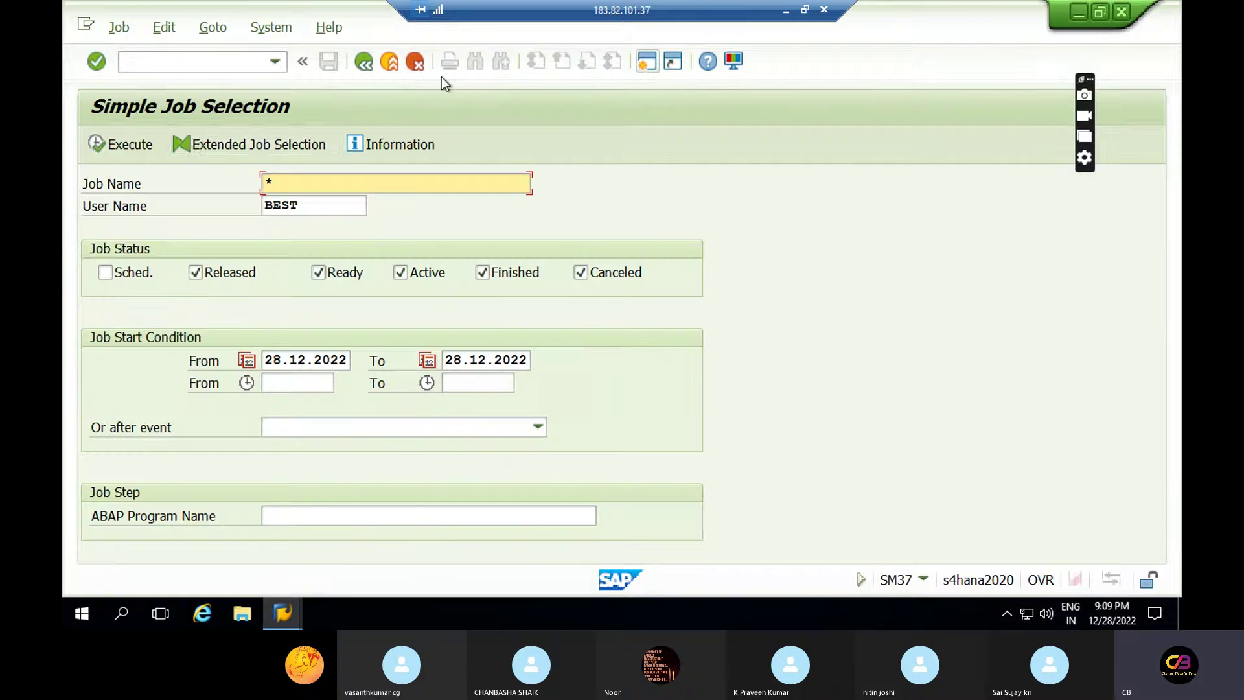
click(116, 143)
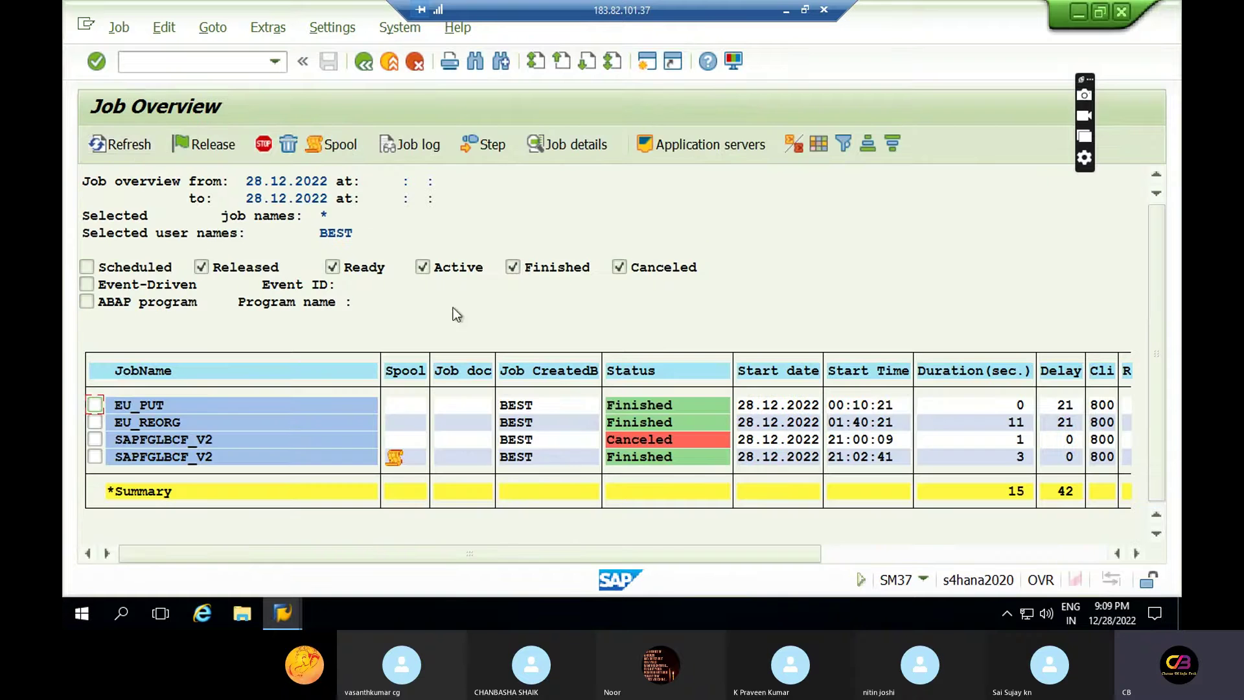
Open spool 25821 of the finished SAPFGLBCF_V2 job, review its balances, and return to the step list
click(393, 456)
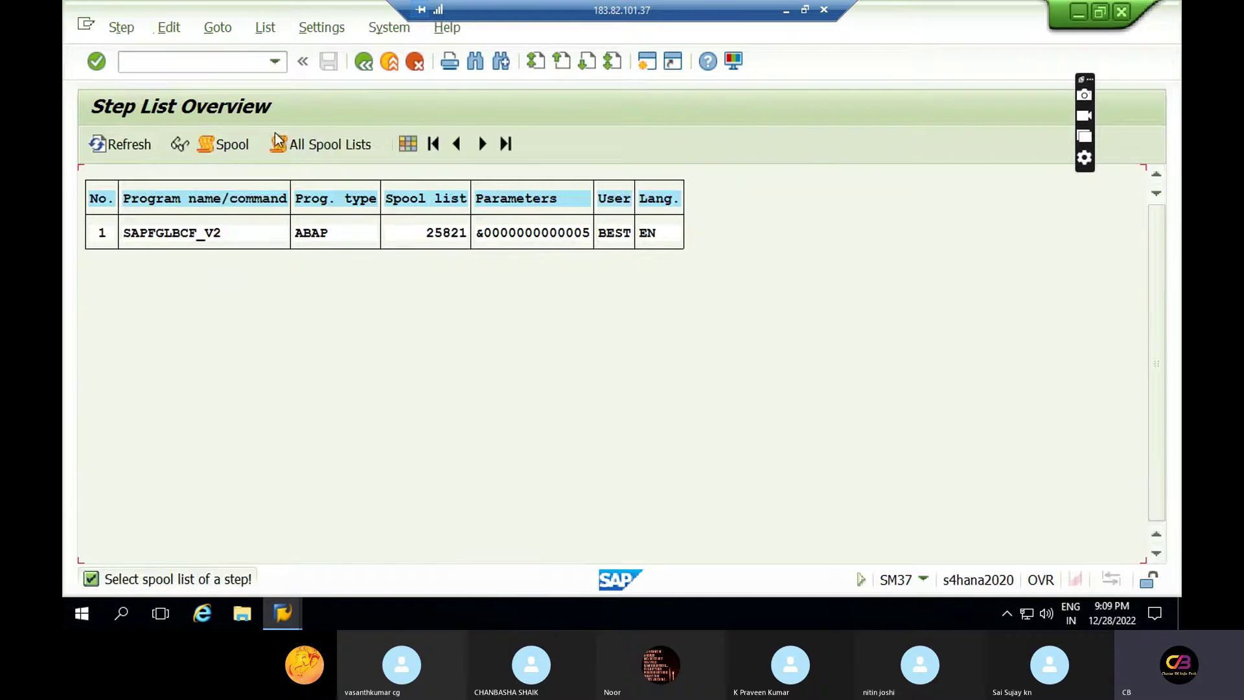
click(306, 232)
click(305, 151)
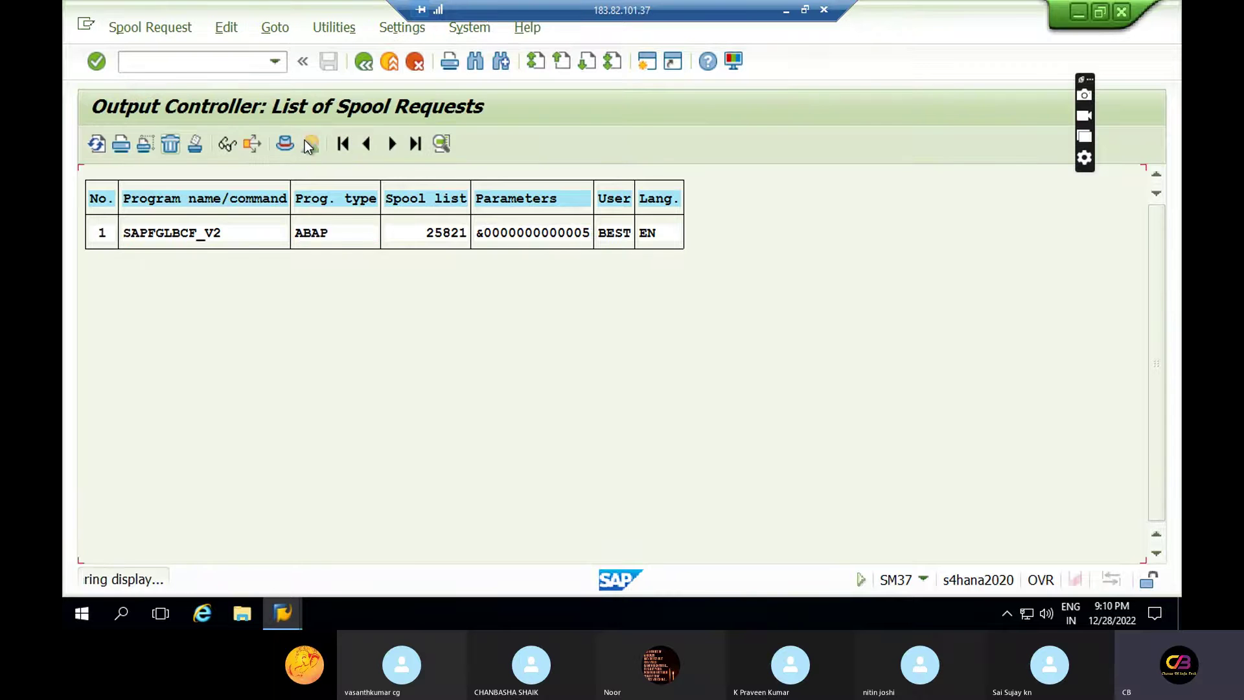
click(209, 235)
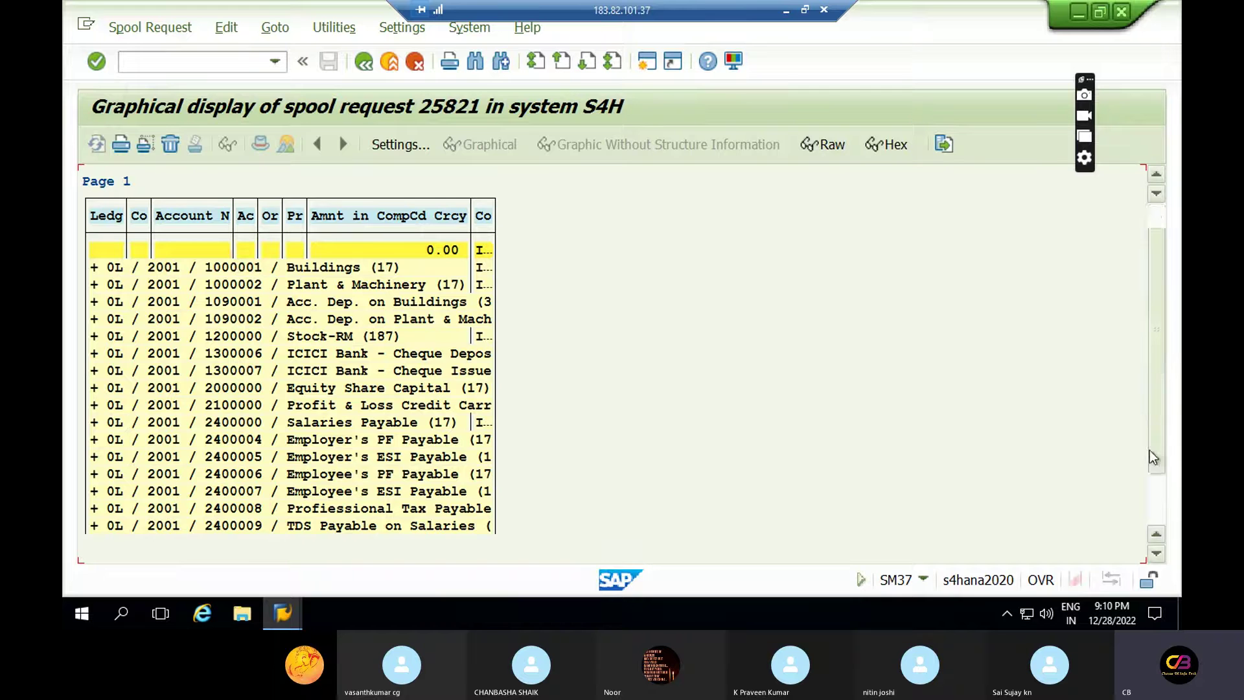
scroll(1147, 468, down, 2)
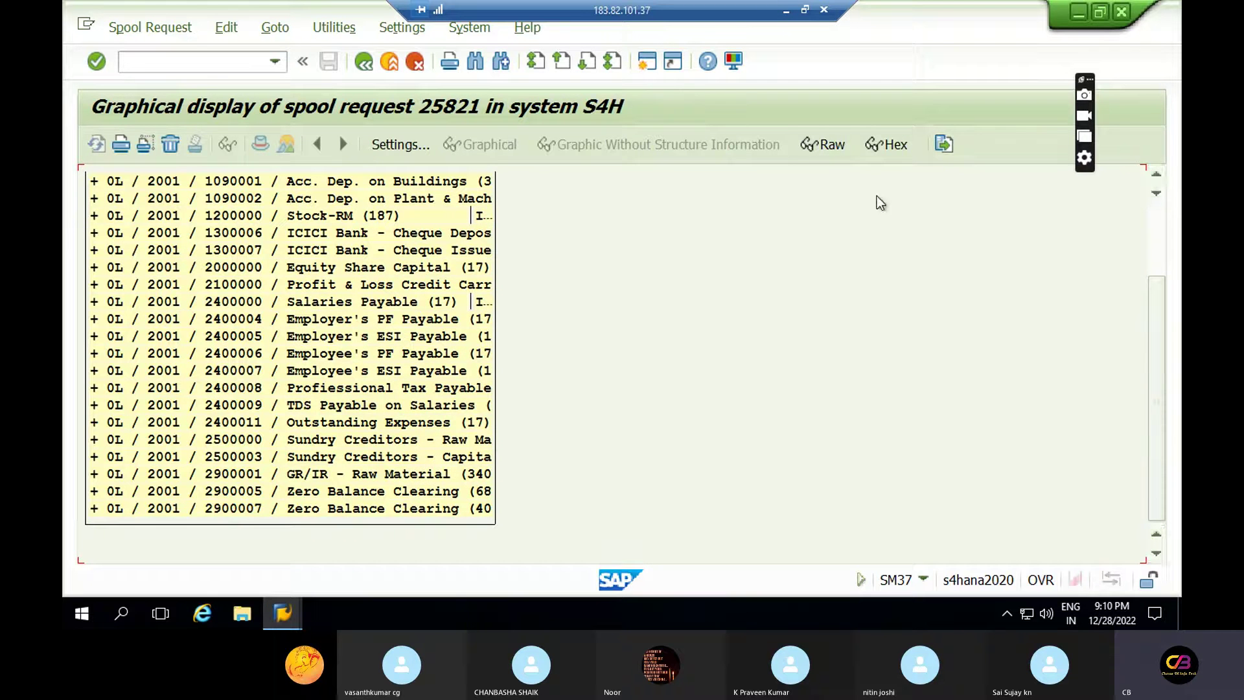
click(363, 62)
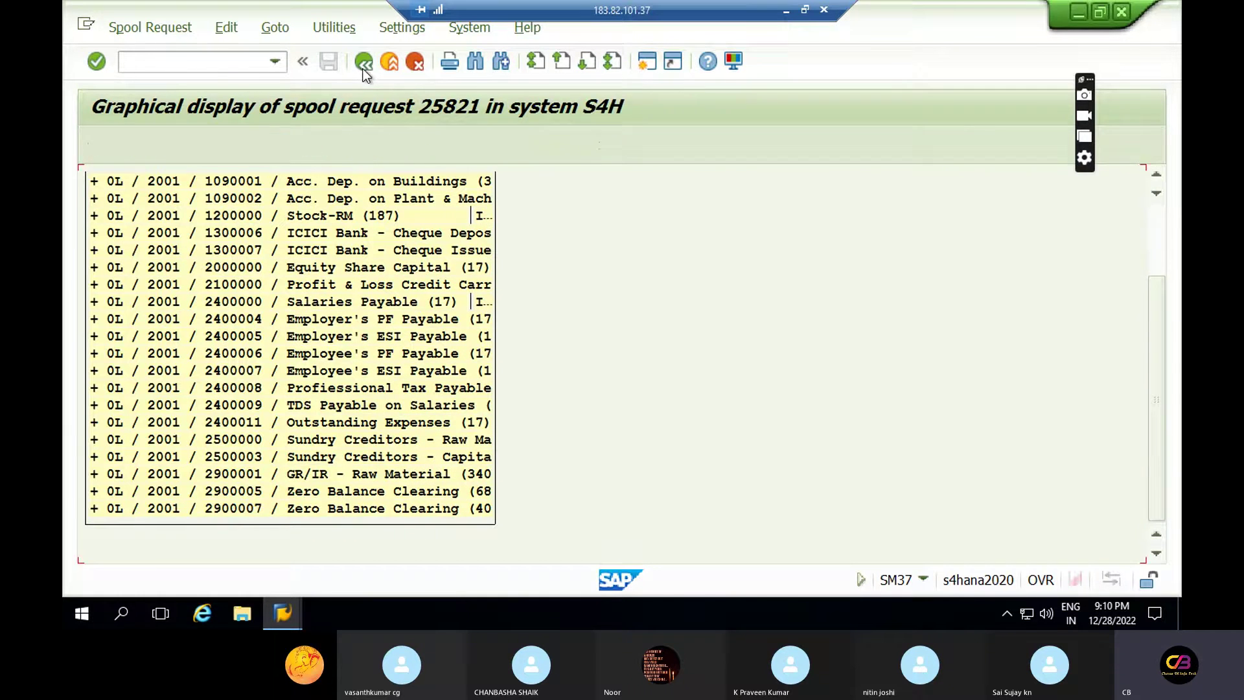
click(363, 62)
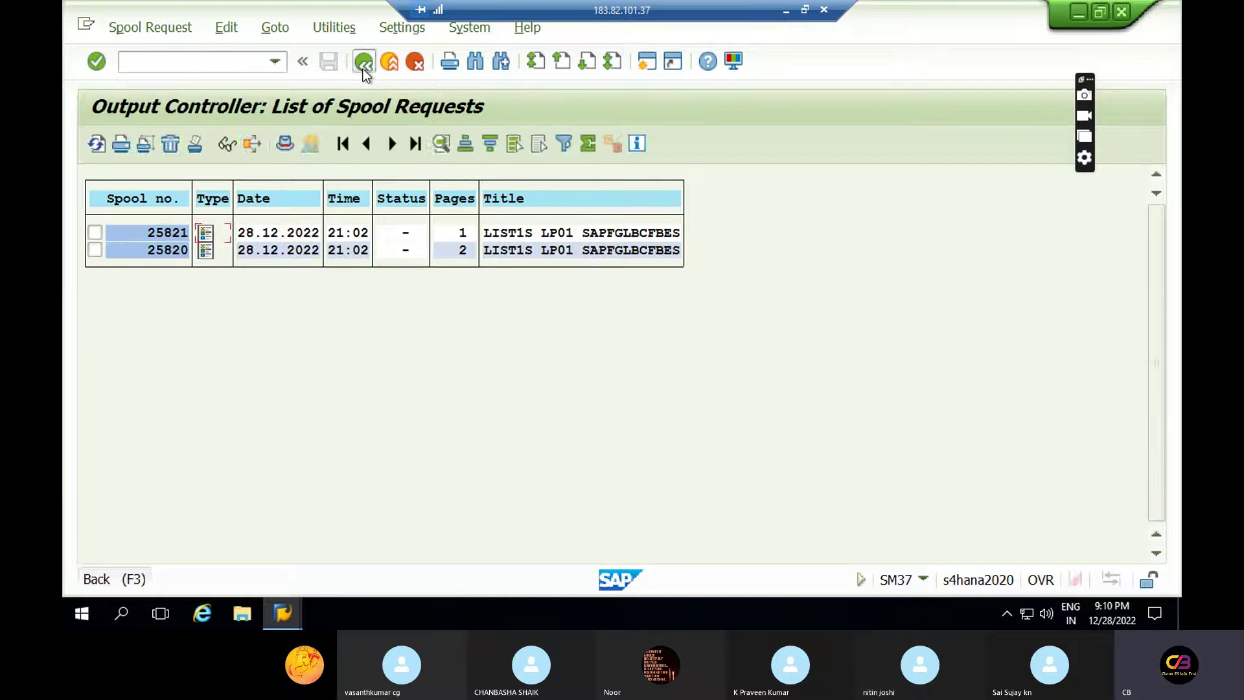
Glance at Word, return to SAP, and go back twice to Simple Job Selection
click(786, 10)
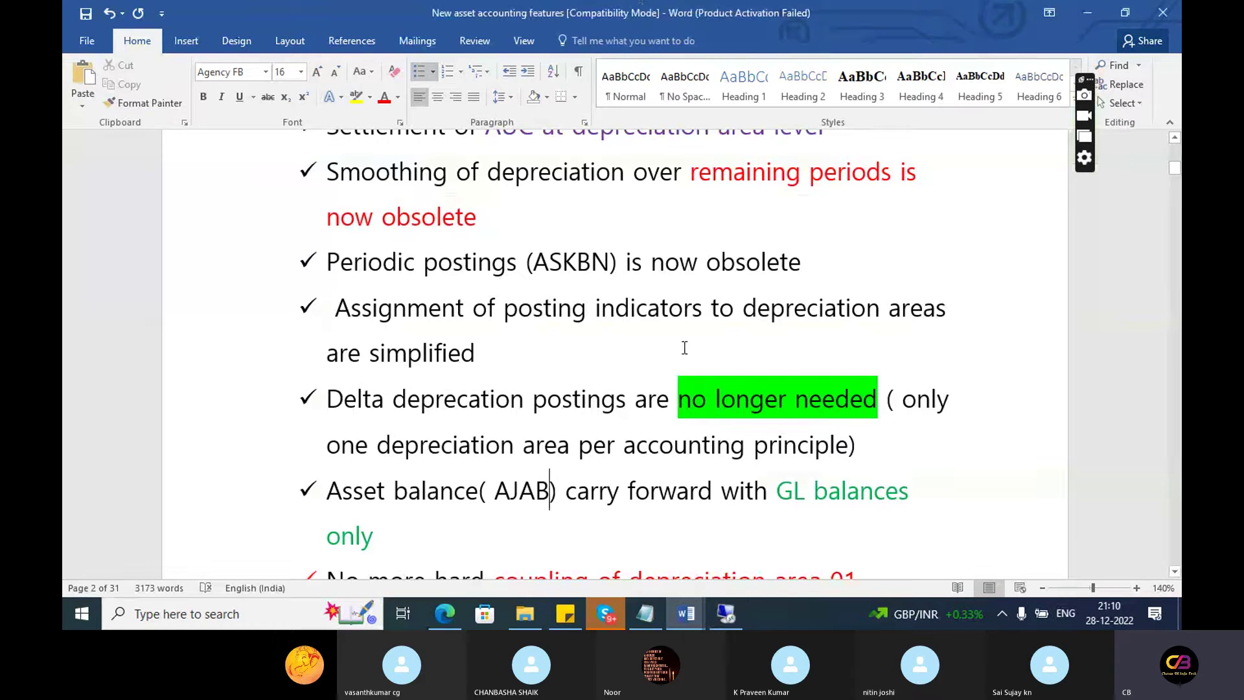
key(alt+Tab)
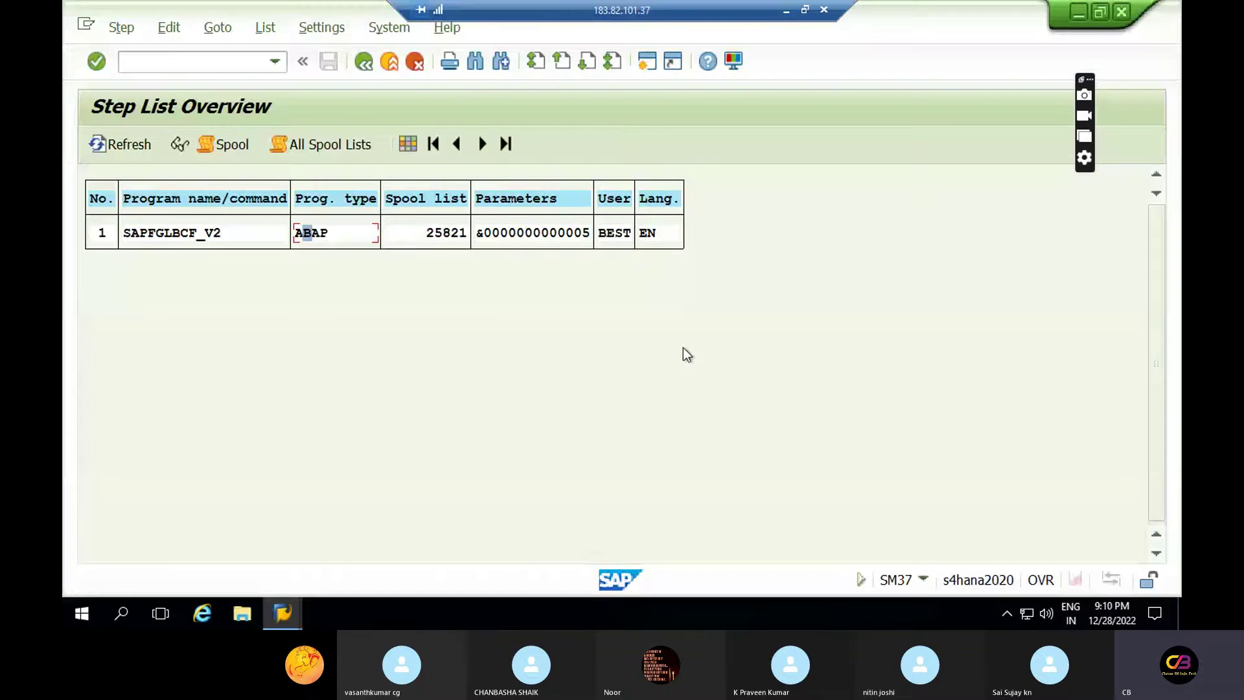
click(365, 68)
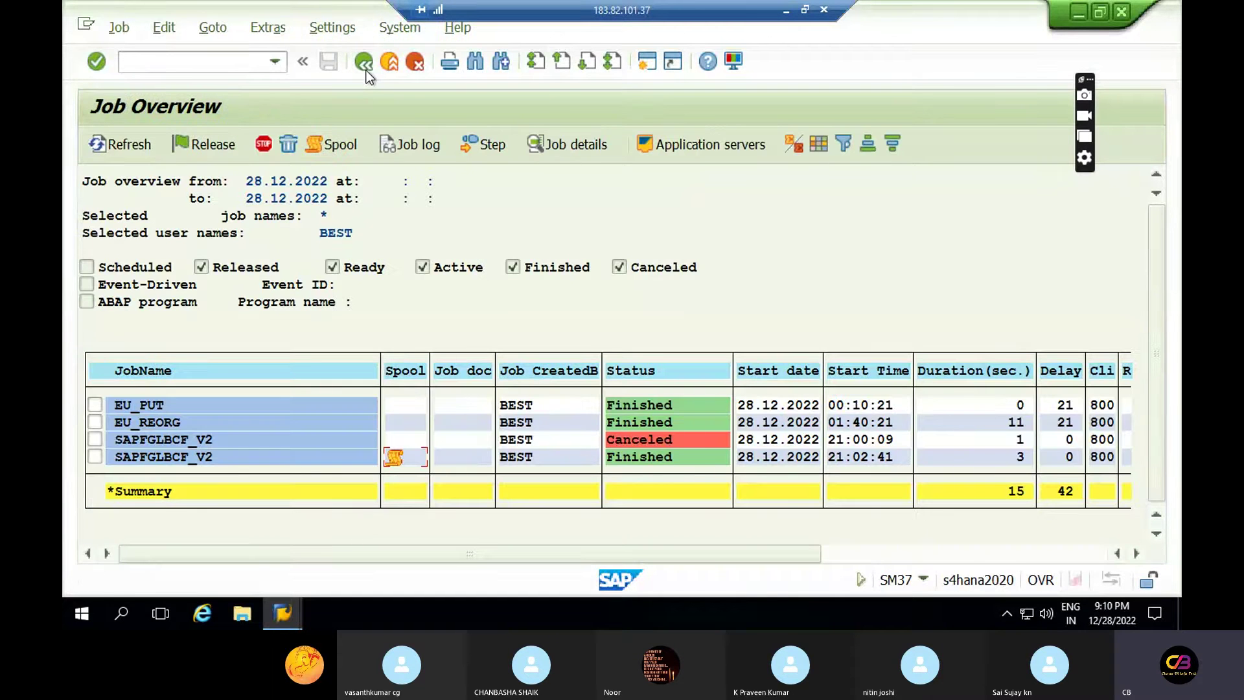
click(365, 68)
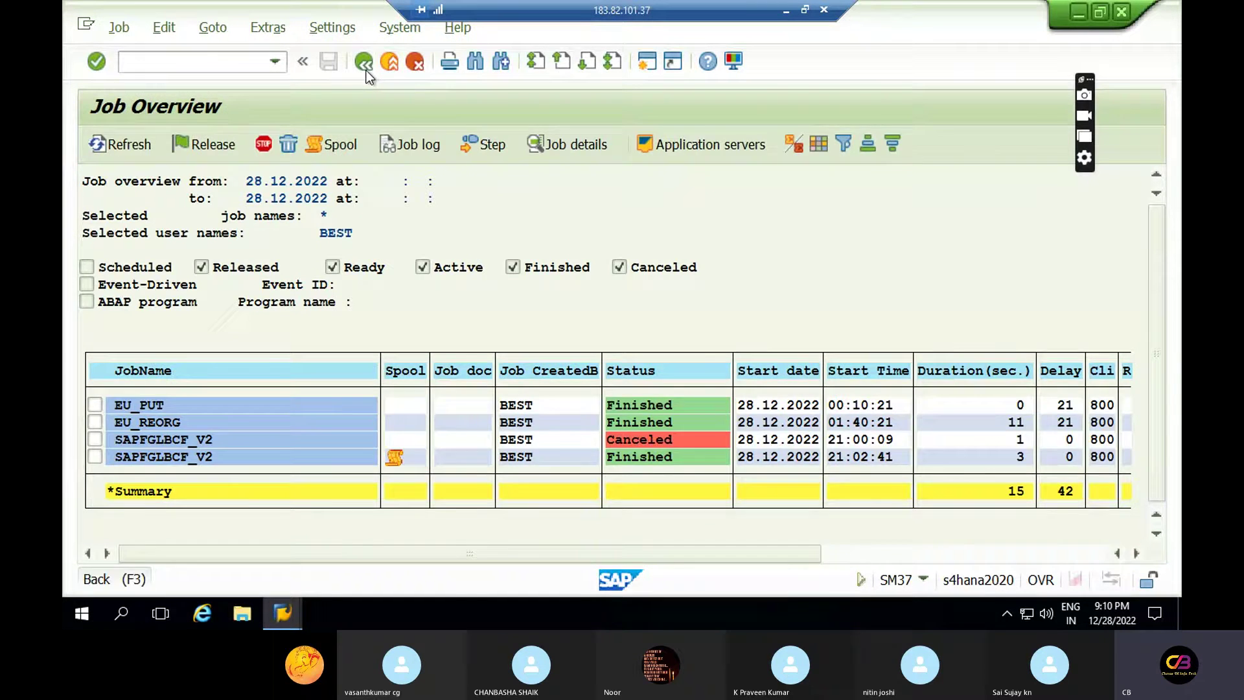
Relaunch FAGLGVTR from the transaction history, prefilled with ledger 0L, company code 2001, FY 2023
click(277, 61)
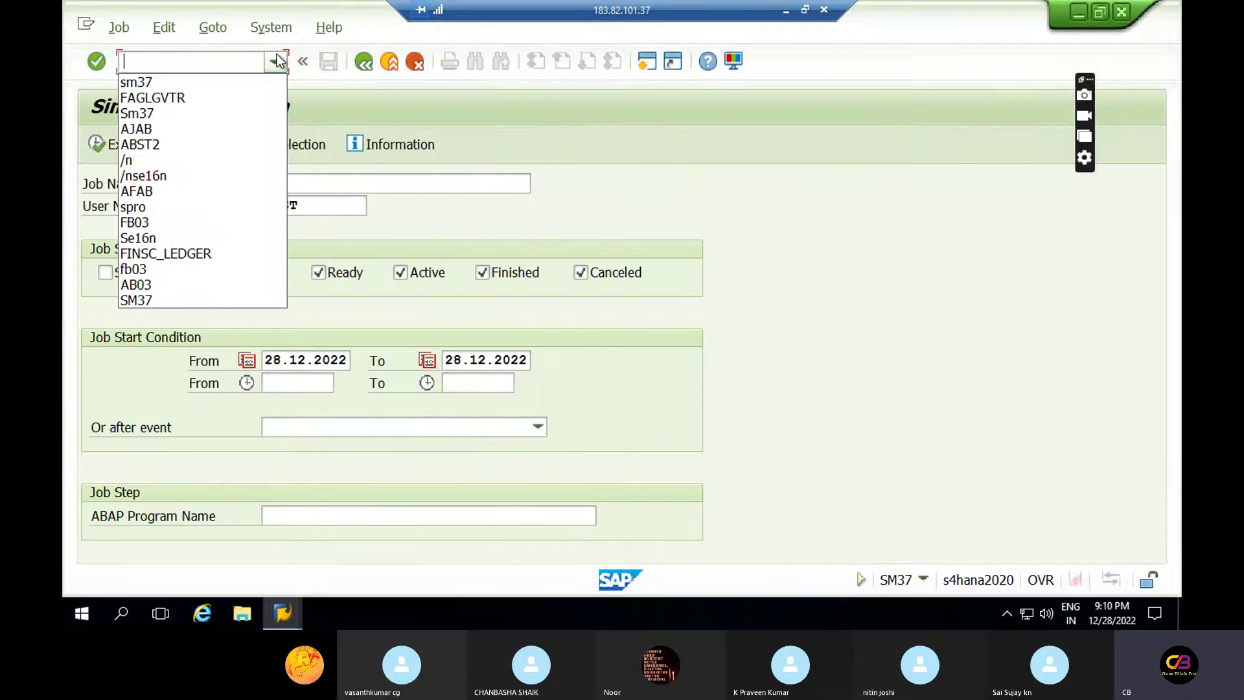
click(181, 91)
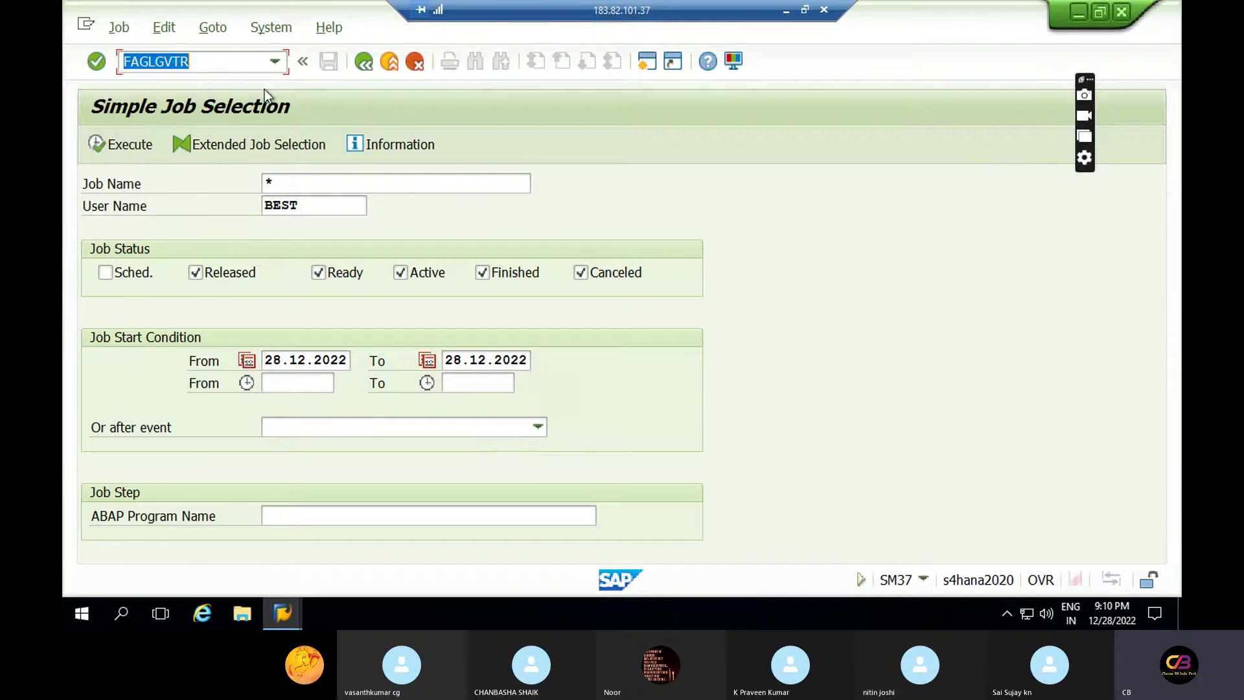
click(367, 61)
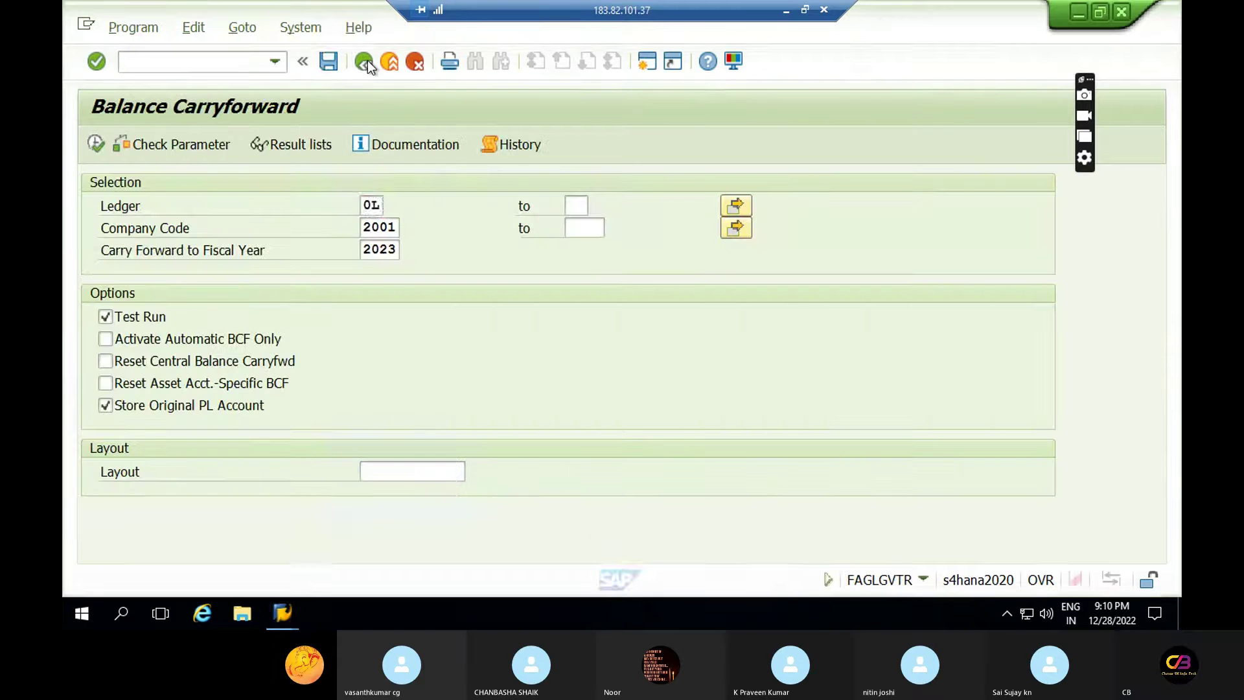
Show the 'New asset accounting features' notes in Word and read down to the AJAB carry-forward point
click(786, 9)
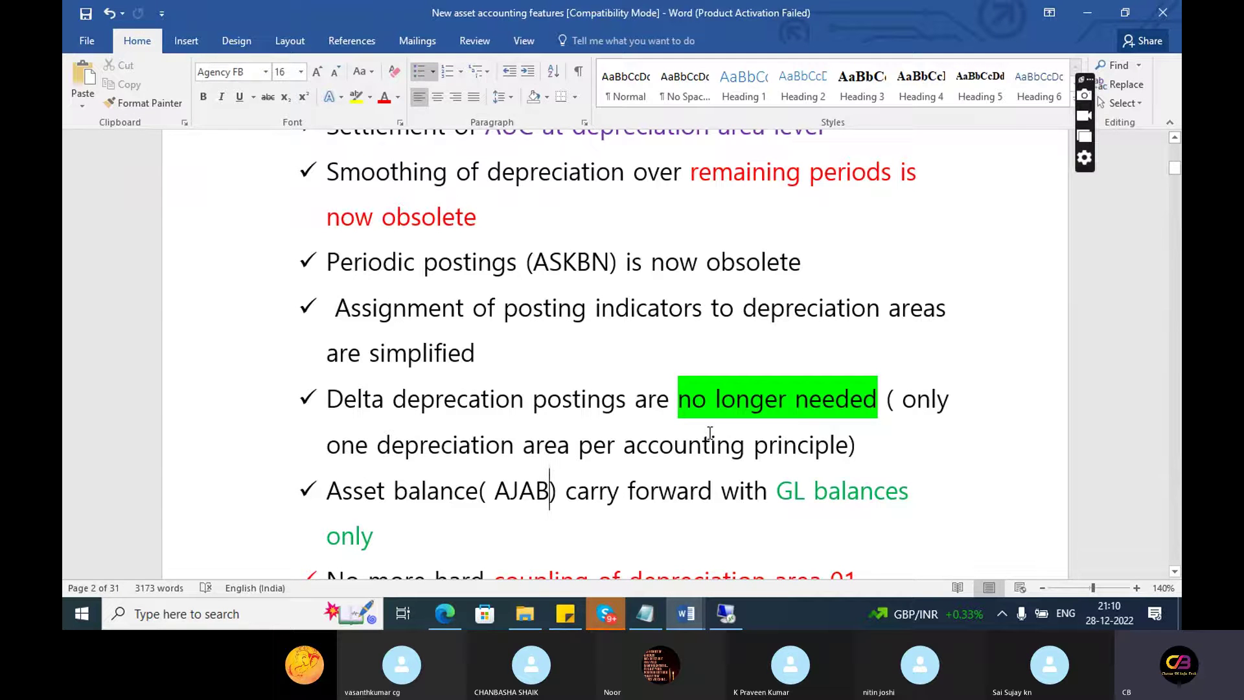
key(Down)
key(Down)
key(Down)
key(Down)
key(Down)
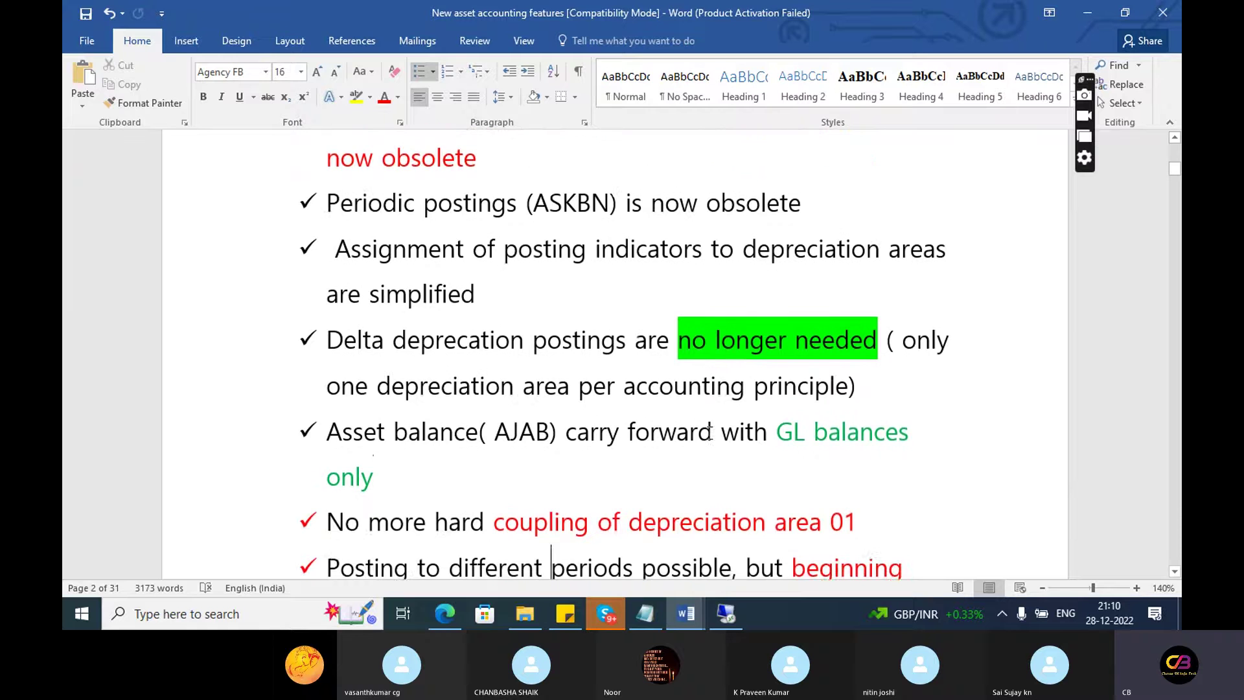
key(Down)
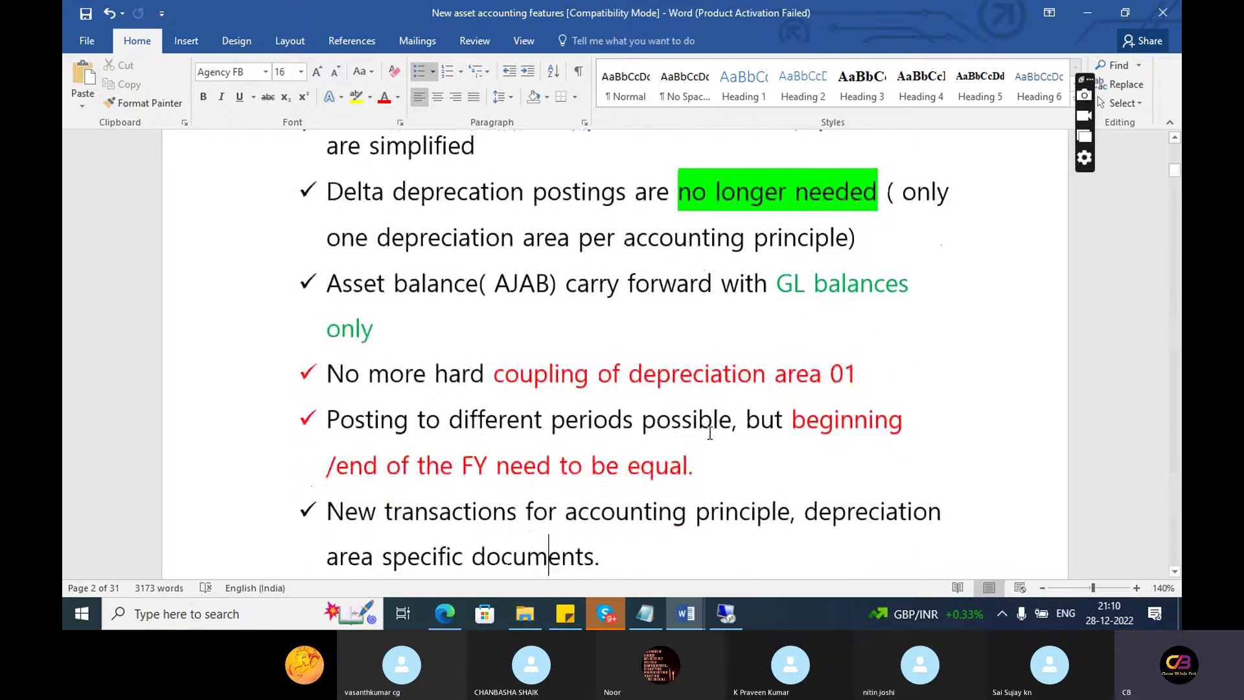